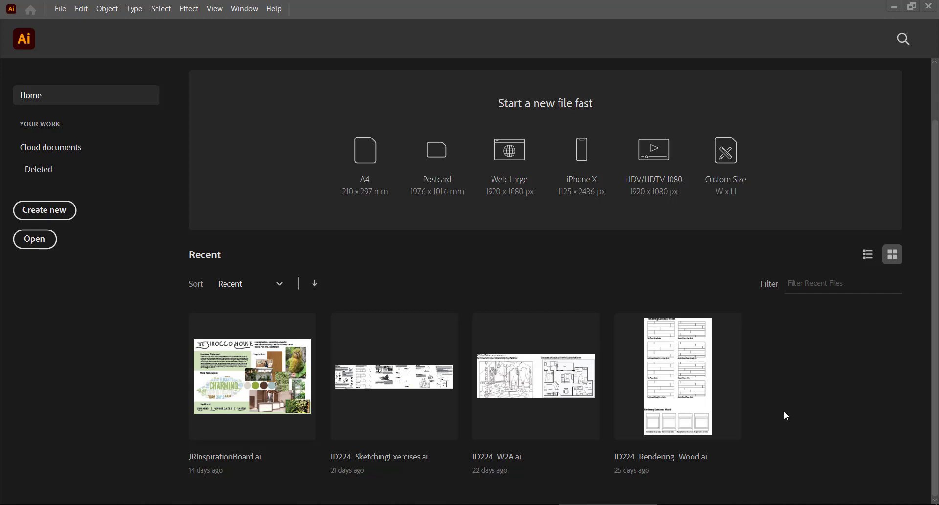
Start a new blank document from the Tabloid 17 × 11 in landscape preset.
{"action": "left_click", "coordinate": [48, 212]}
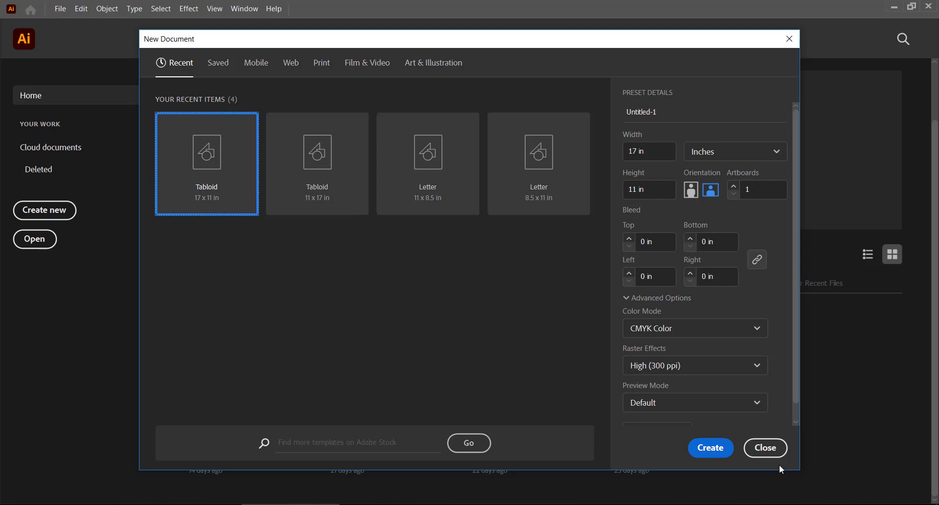
{"action": "left_click", "coordinate": [721, 452]}
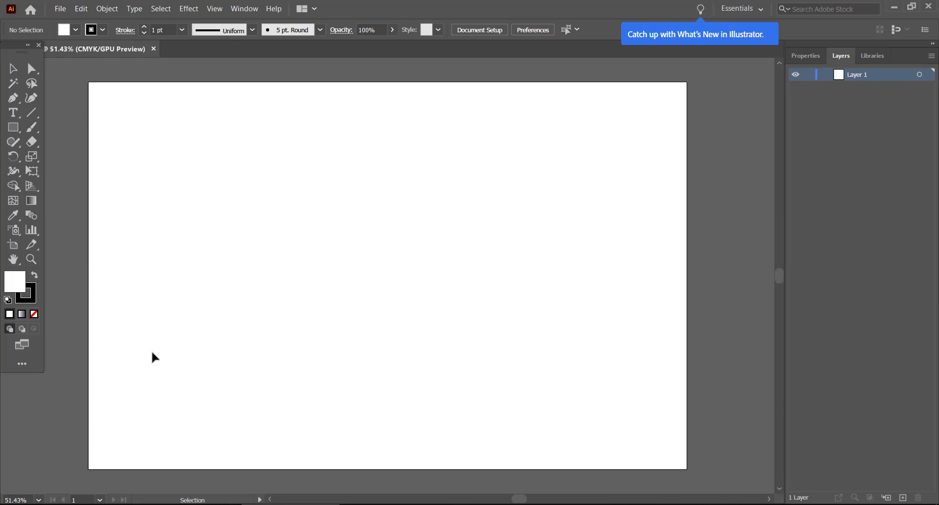
Draw a text frame near the artboard's top-left and type 'Title of my ArtBoard'.
{"action": "left_click", "coordinate": [13, 113]}
{"action": "mouse_move", "coordinate": [126, 101]}
{"action": "left_mouse_down"}
{"action": "mouse_move", "coordinate": [262, 132]}
{"action": "mouse_move", "coordinate": [537, 171]}
{"action": "left_mouse_up"}
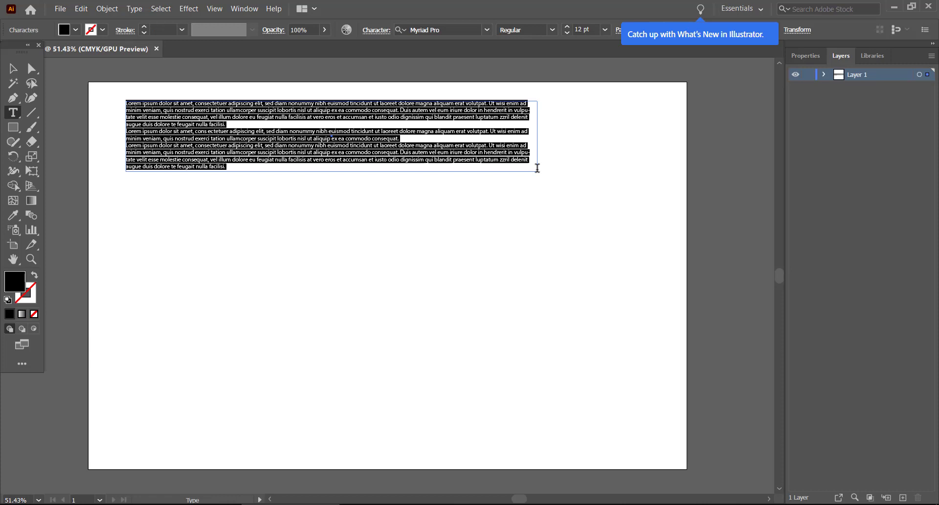
{"action": "type", "text": "Title"}
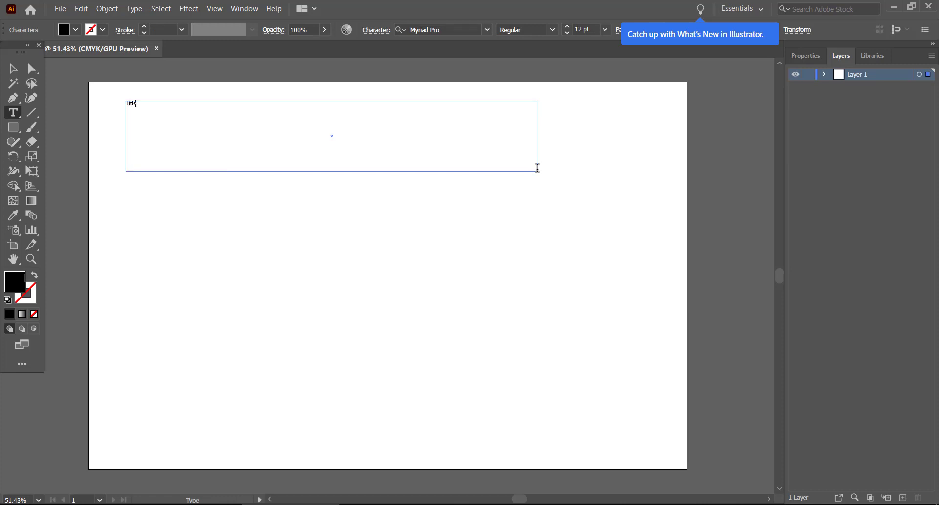
{"action": "type", "text": " of my ArtBoard"}
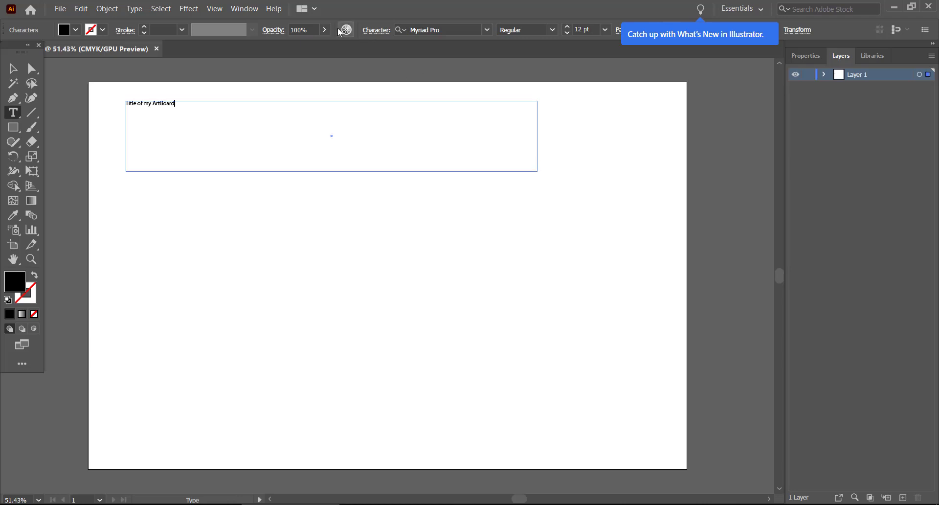
Set the title text to 60 pt, then reselect all of its text.
{"action": "left_click_drag", "start_coordinate": [177, 102], "coordinate": [124, 97]}
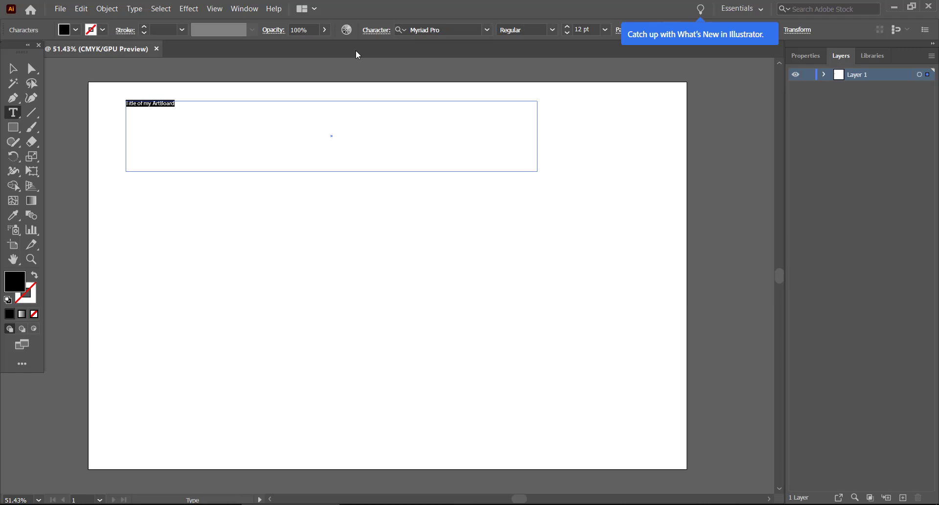
{"action": "left_click", "coordinate": [606, 35]}
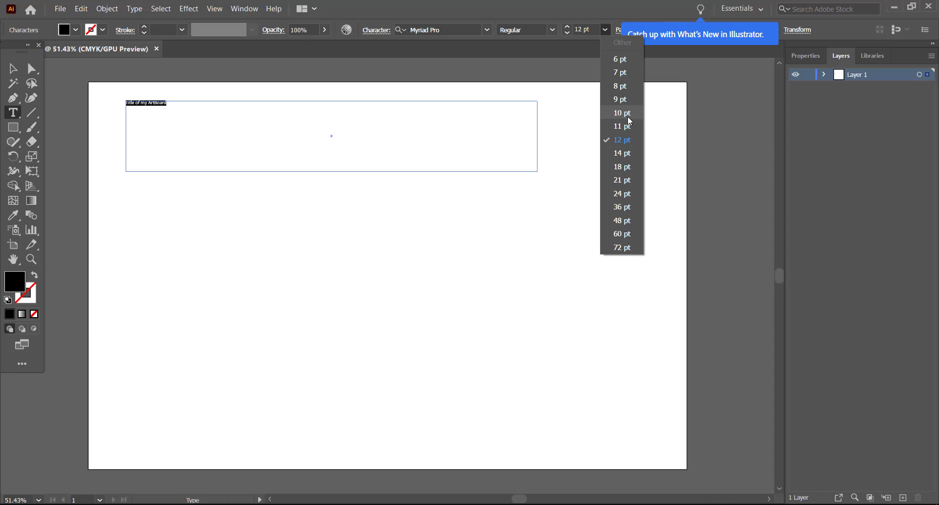
{"action": "left_click", "coordinate": [622, 234]}
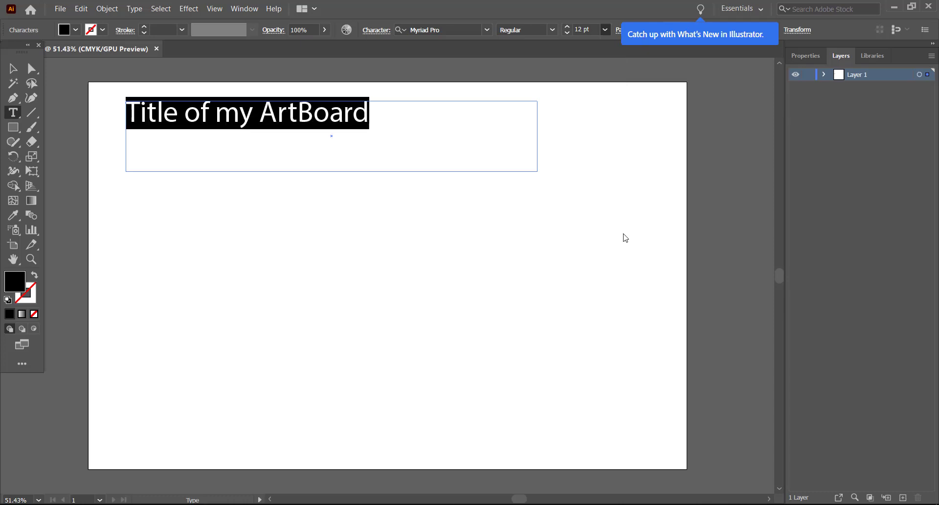
{"action": "key", "text": "Escape"}
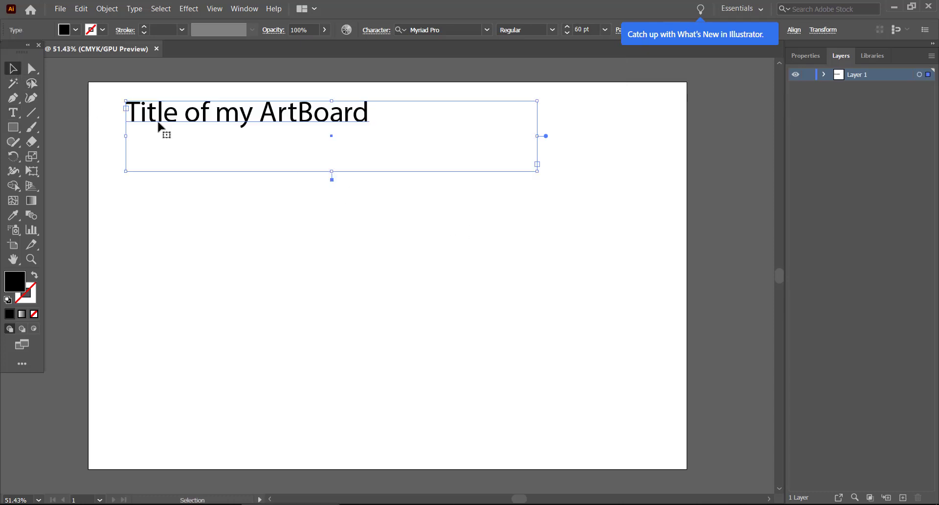
{"action": "left_click", "coordinate": [14, 113]}
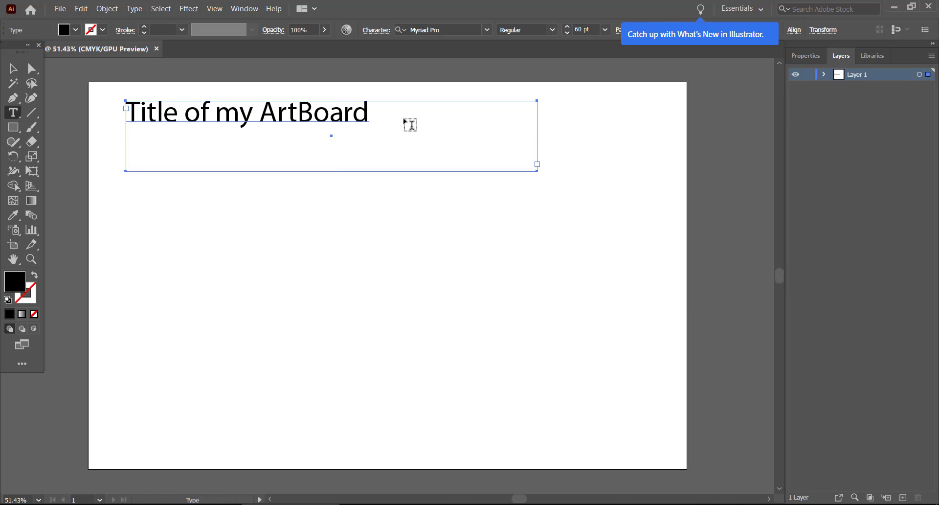
{"action": "left_click_drag", "start_coordinate": [367, 109], "coordinate": [126, 112]}
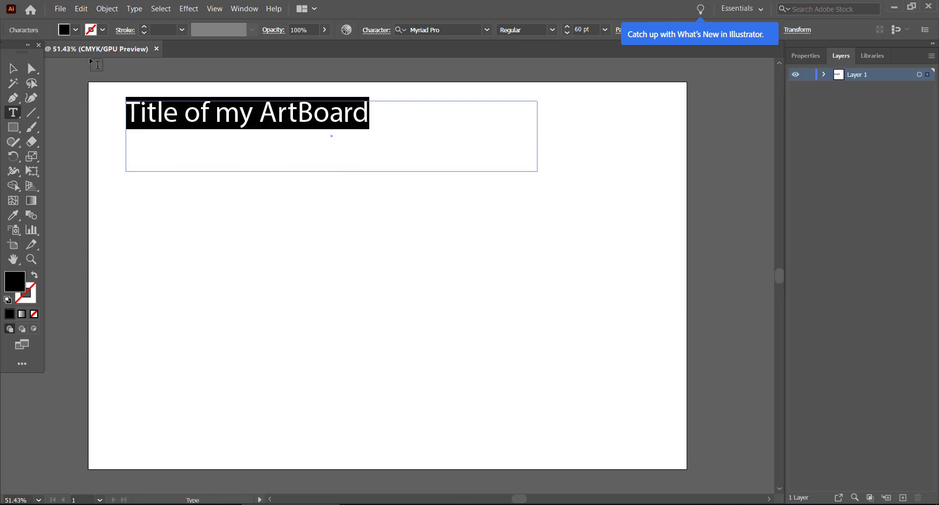
Try the adalinescript font on the title, then deselect it.
{"action": "left_click", "coordinate": [488, 30]}
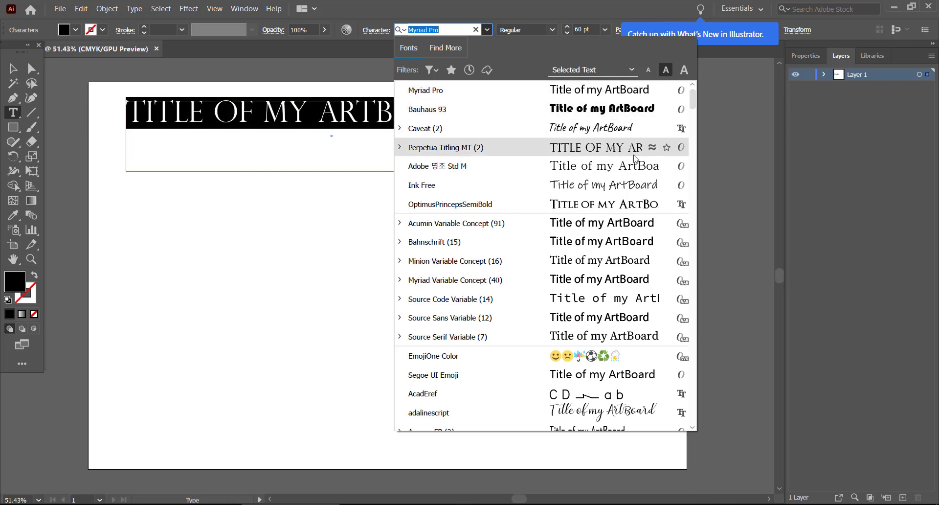
{"action": "scroll", "coordinate": [624, 289], "scroll_direction": "down", "scroll_amount": 2}
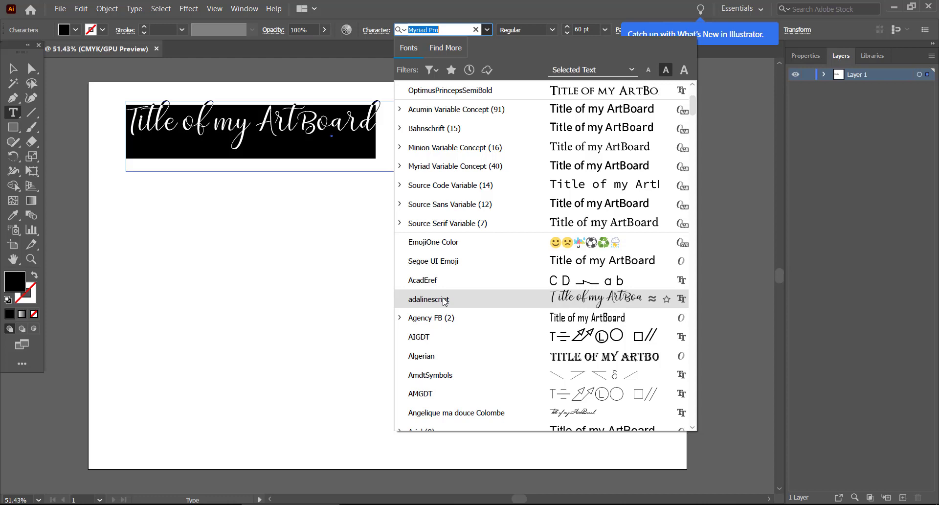
{"action": "left_click", "coordinate": [445, 300]}
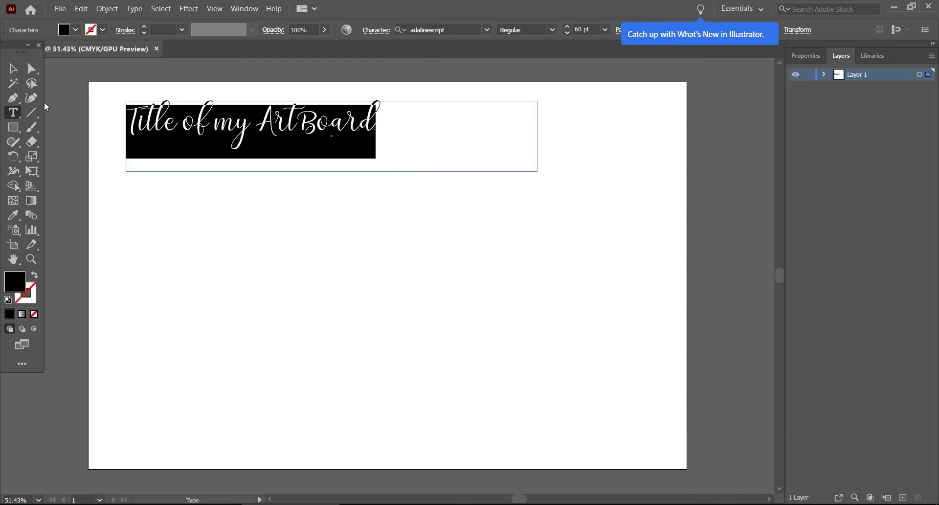
{"action": "left_click", "coordinate": [14, 68]}
{"action": "left_click", "coordinate": [220, 243]}
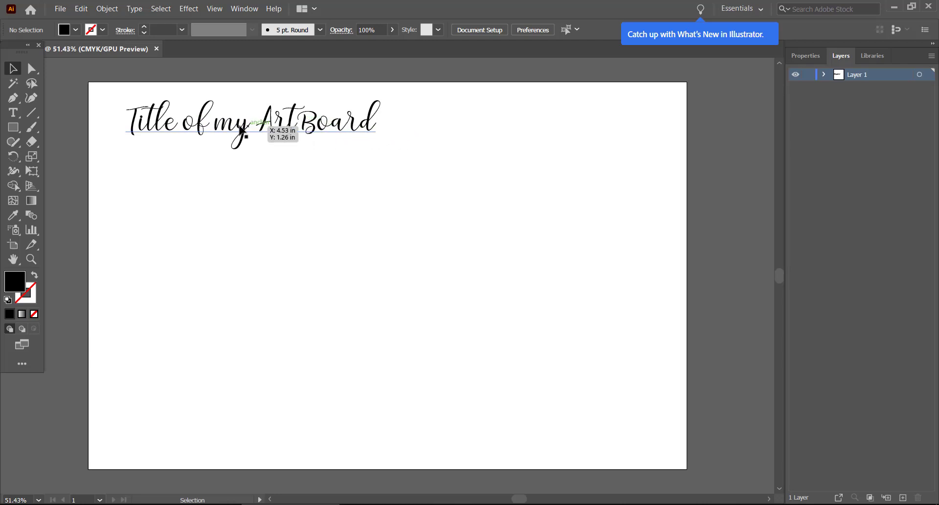
Apply the serif Perpetua Titling MT Light font to the title and deselect it.
{"action": "left_click", "coordinate": [256, 129]}
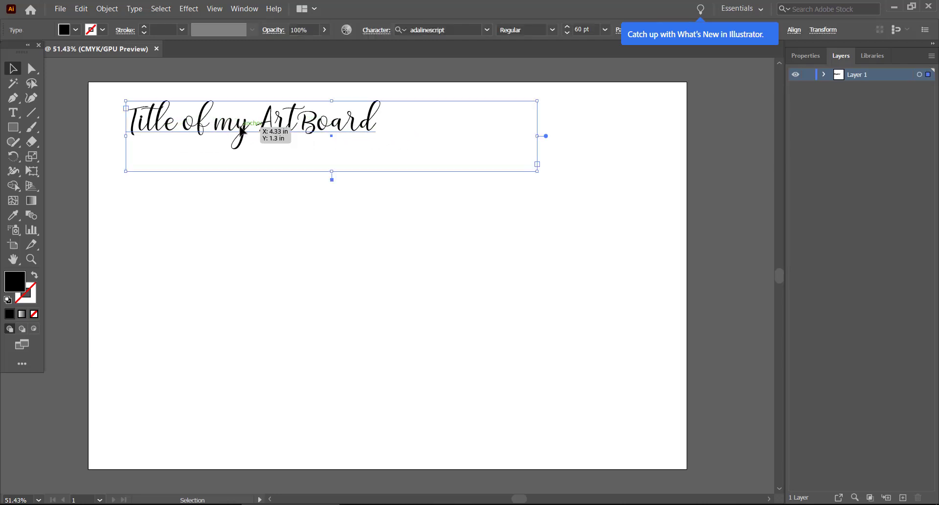
{"action": "left_click", "coordinate": [487, 30]}
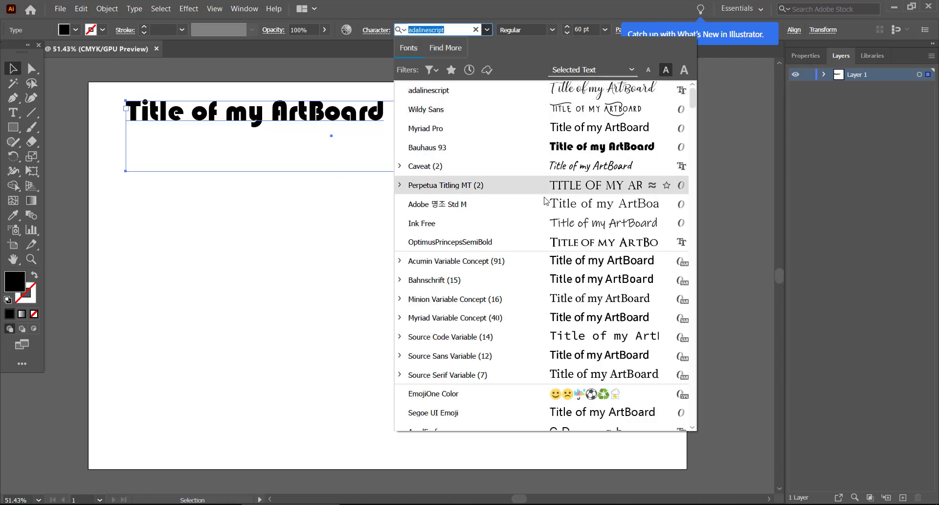
{"action": "left_click", "coordinate": [593, 186]}
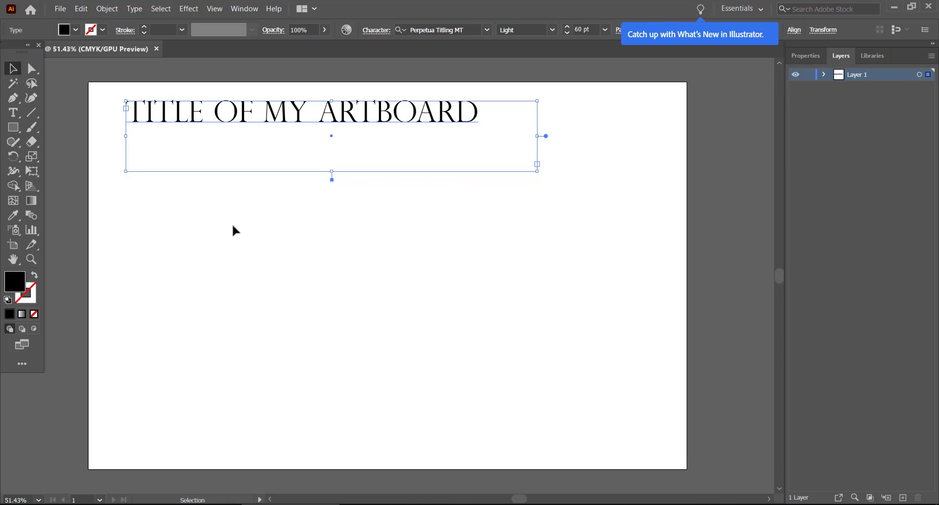
{"action": "left_click", "coordinate": [310, 219]}
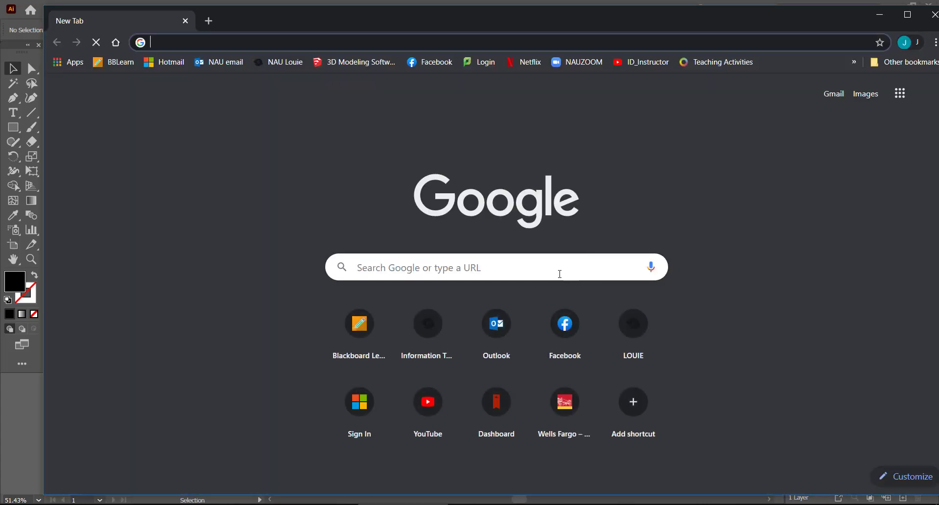
Search Google Images for 'Kakapo Parrot'.
{"action": "left_click", "coordinate": [467, 269]}
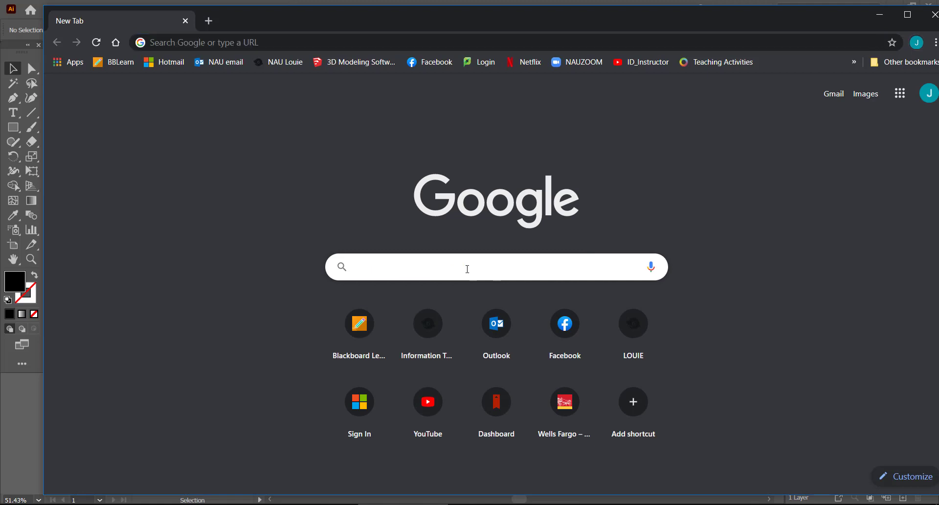
{"action": "type", "text": "Kaka[p"}
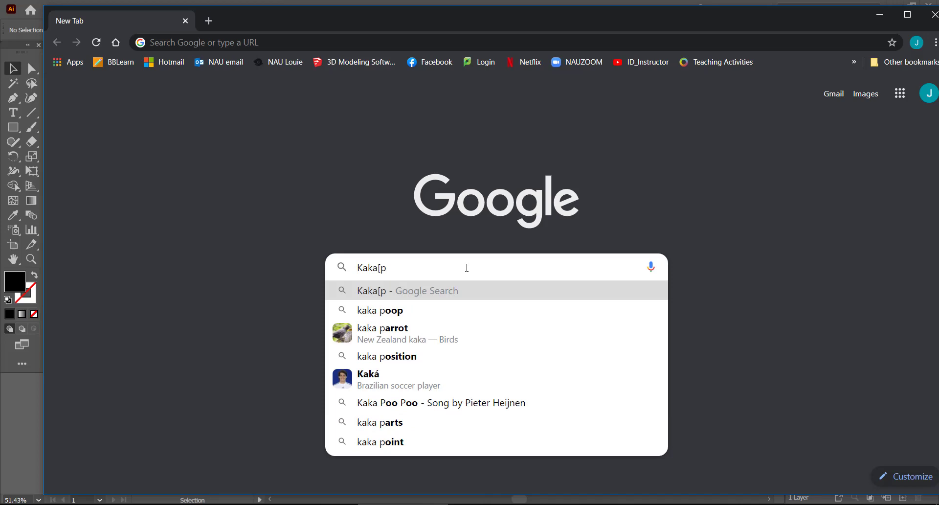
{"action": "key", "text": "BackSpace"}
{"action": "key", "text": "BackSpace"}
{"action": "type", "text": "po Parrot"}
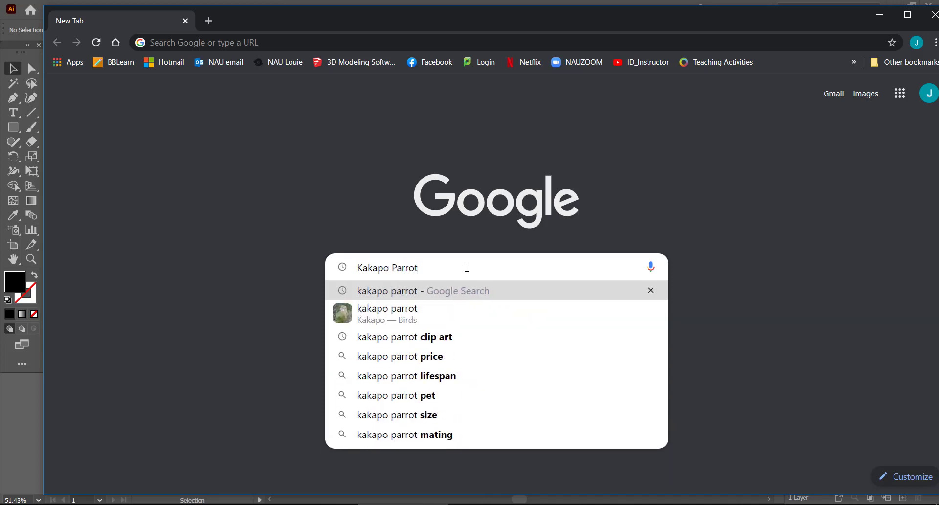
{"action": "key", "text": "Return"}
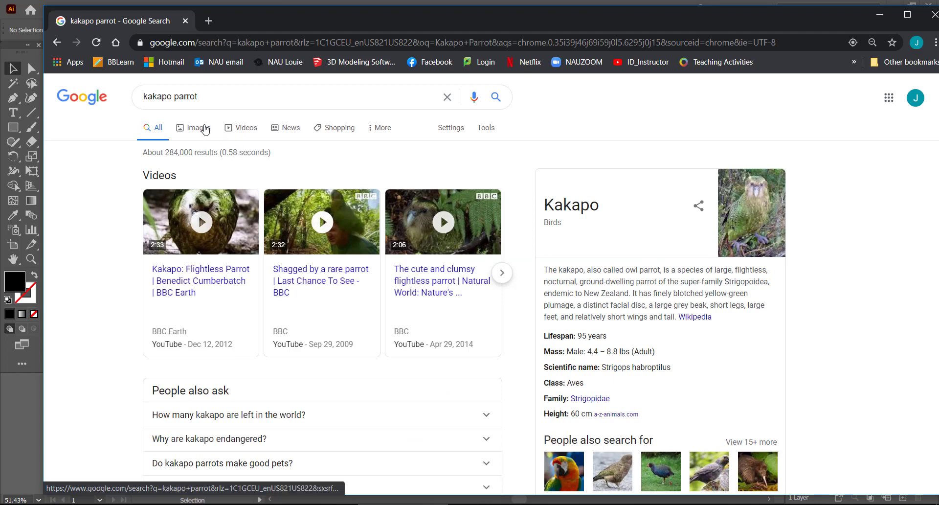
{"action": "left_click", "coordinate": [205, 129]}
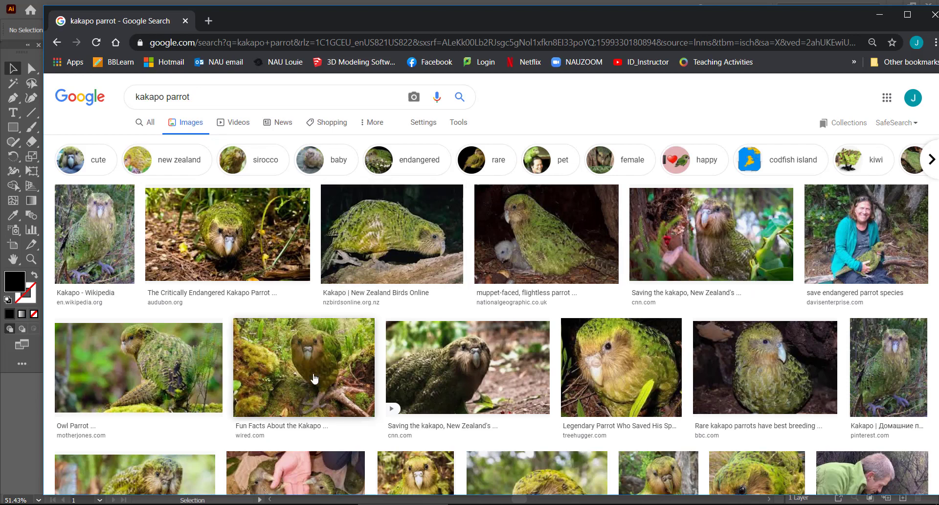
Copy the mossy kakapo photo from its large preview and return to Illustrator.
{"action": "left_click", "coordinate": [314, 378]}
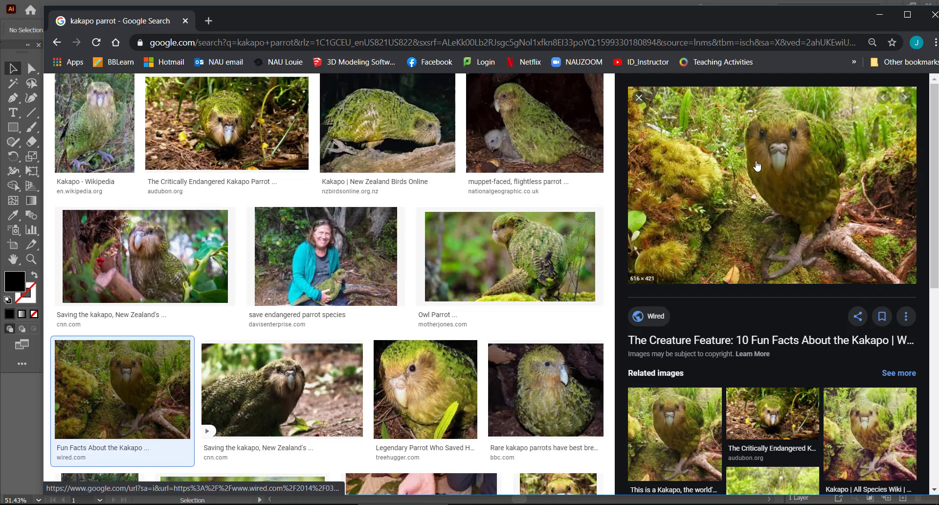
{"action": "right_click", "coordinate": [756, 166]}
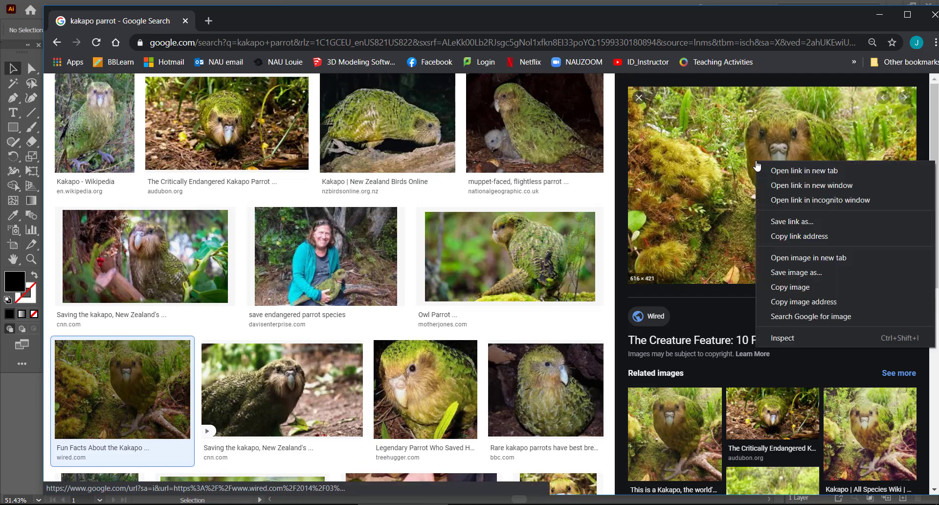
{"action": "left_click", "coordinate": [796, 287]}
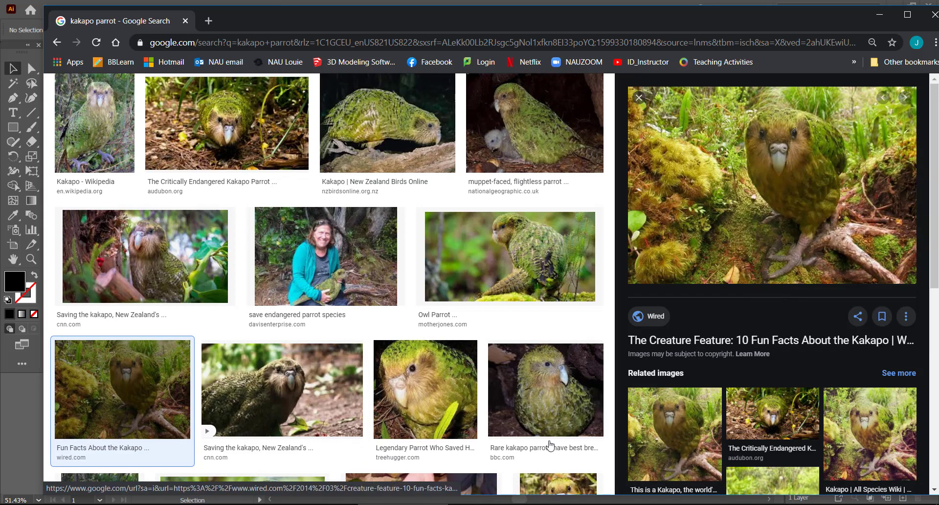
{"action": "mouse_move", "coordinate": [283, 503]}
{"action": "left_click", "coordinate": [286, 467]}
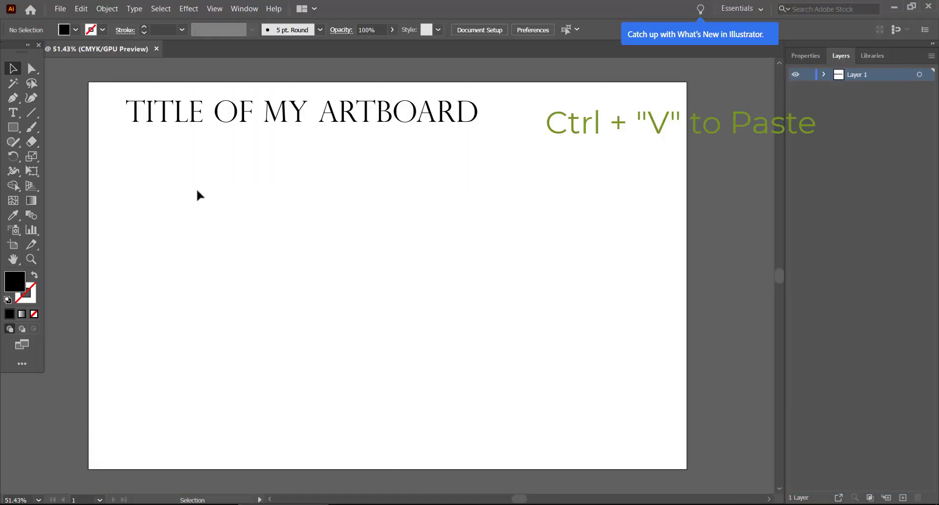
Paste the kakapo photo, scale it down proportionally, and move it right below the title.
{"action": "key", "text": "ctrl+v"}
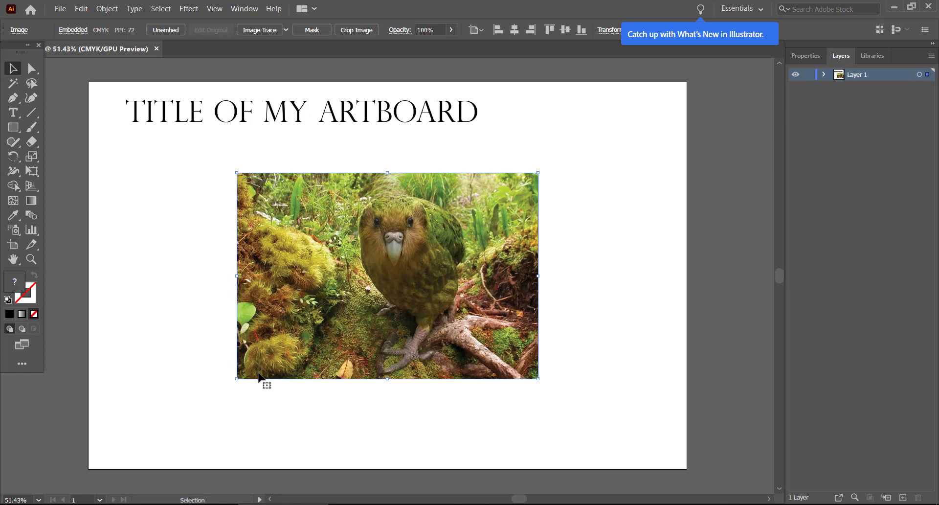
{"action": "left_click_drag", "start_coordinate": [532, 171], "coordinate": [601, 267]}
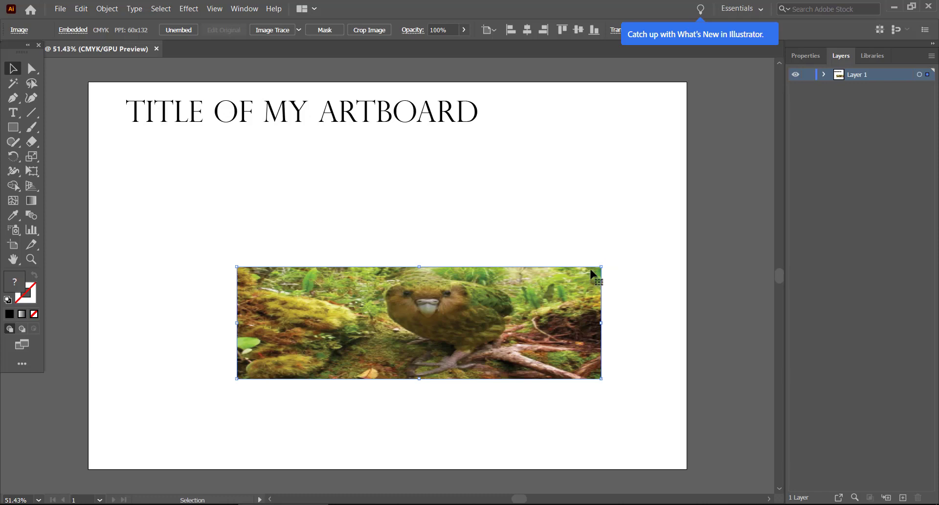
{"action": "key", "text": "ctrl+z"}
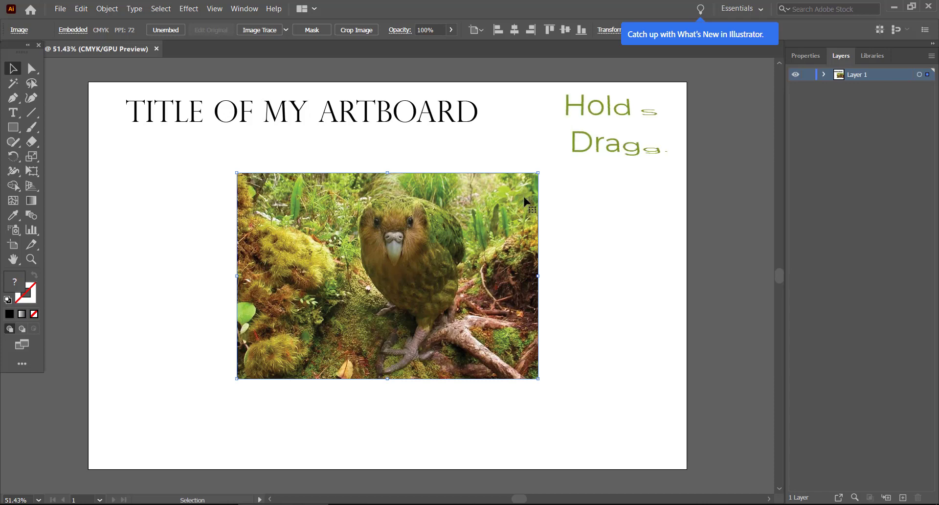
{"action": "left_click_drag", "start_coordinate": [538, 172], "coordinate": [593, 181]}
{"action": "left_click_drag", "start_coordinate": [396, 289], "coordinate": [520, 275]}
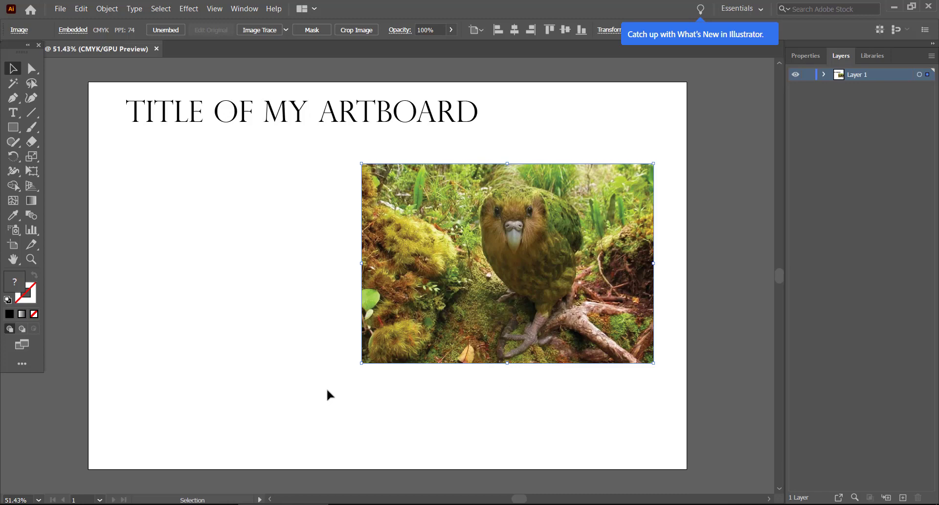
{"action": "left_click", "coordinate": [371, 395]}
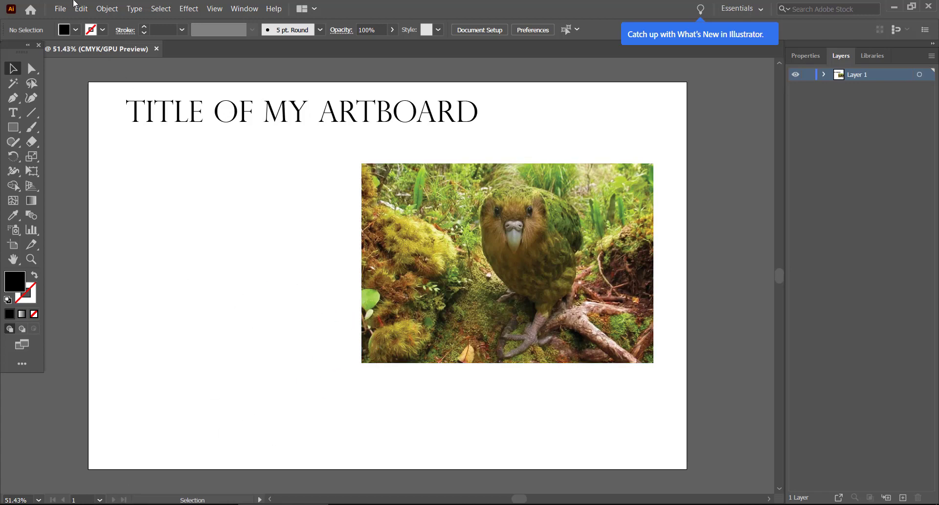
Load the green cat JPG from Pictures > ColorPencilMag_Contest with File > Place.
{"action": "left_click", "coordinate": [61, 8]}
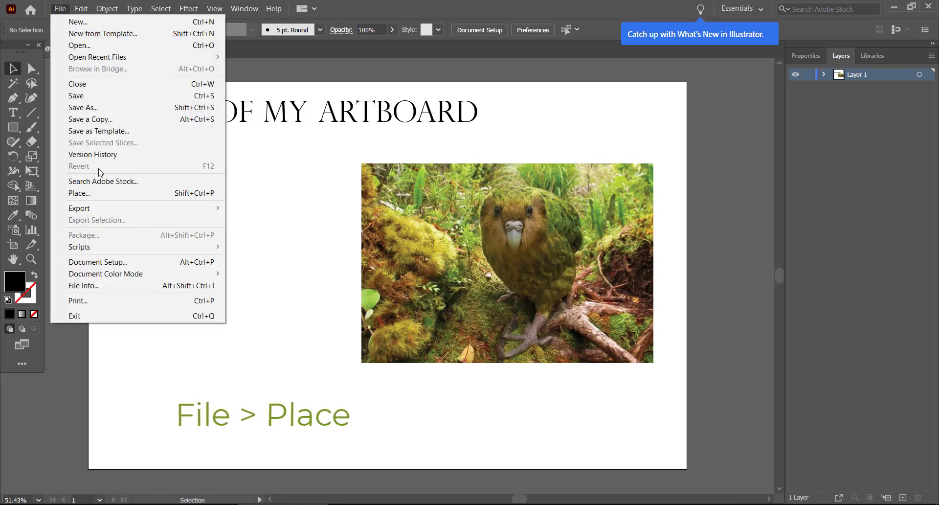
{"action": "left_click", "coordinate": [103, 196]}
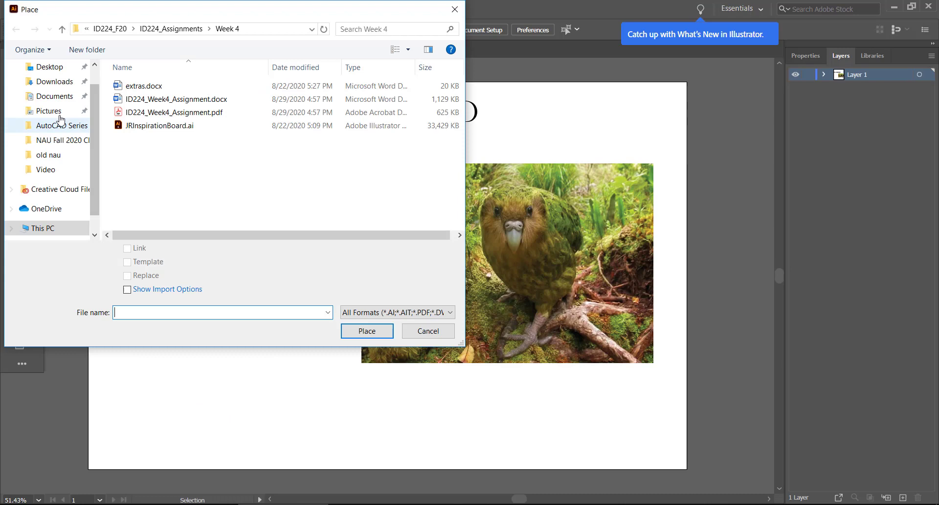
{"action": "left_click", "coordinate": [57, 117]}
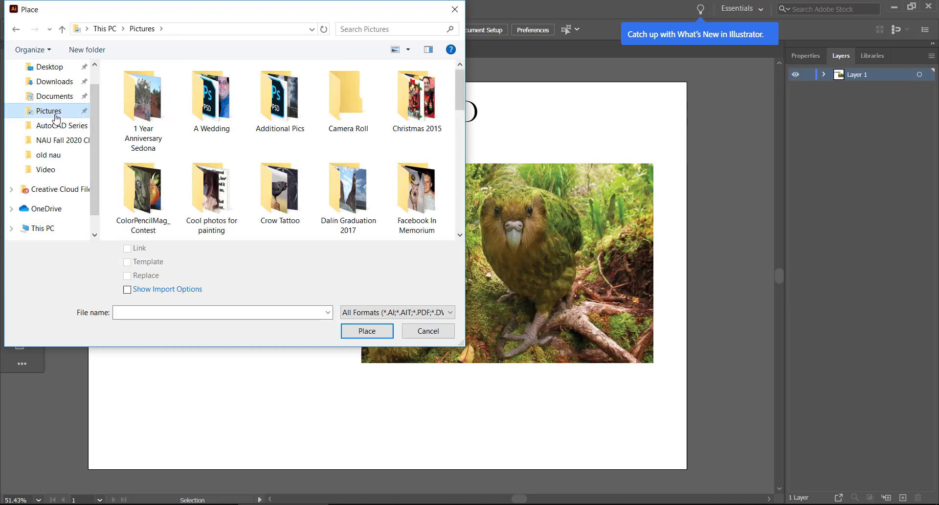
{"action": "double_click", "coordinate": [155, 185]}
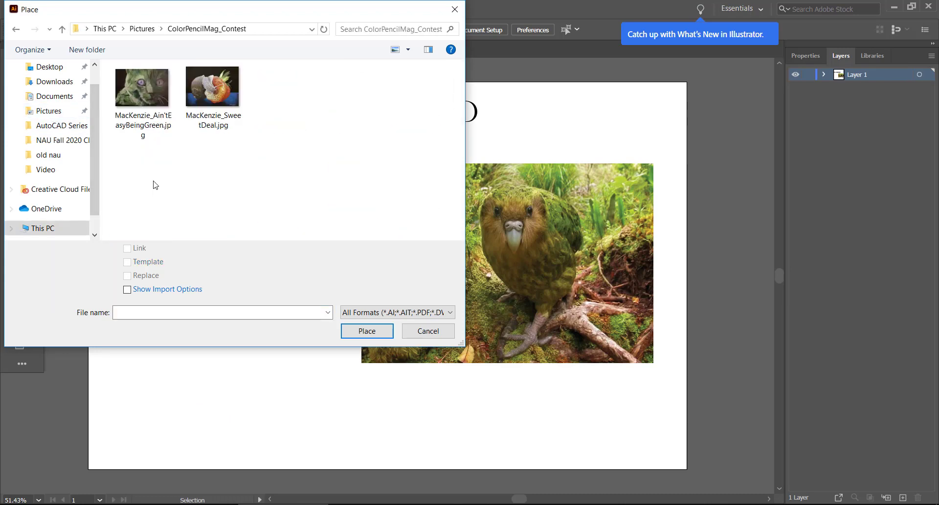
{"action": "left_click", "coordinate": [151, 94]}
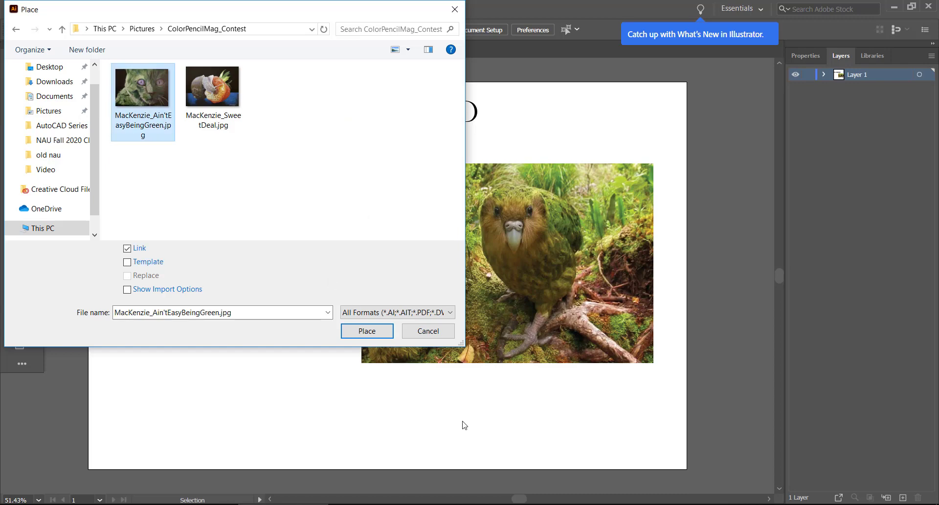
{"action": "left_click", "coordinate": [367, 331]}
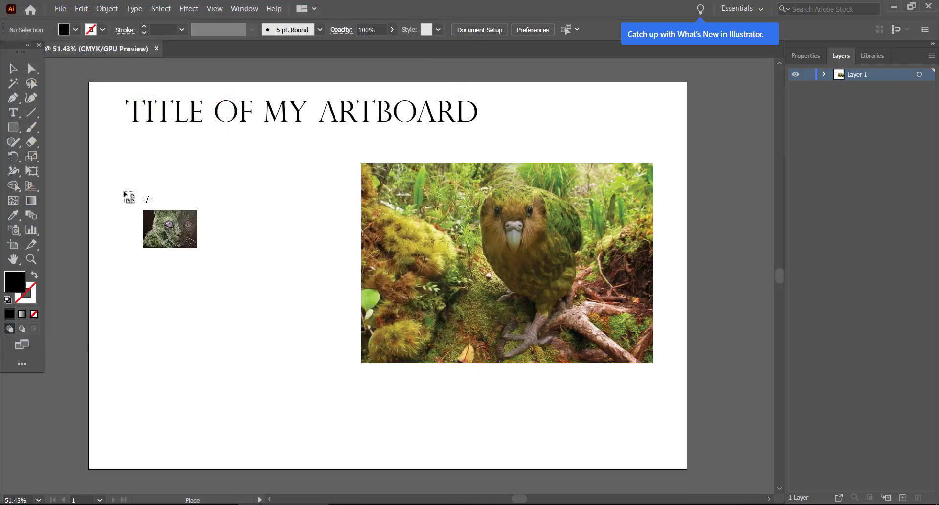
Drop the cat drawing, shrink it to about 5 inches wide, and overlap the kakapo's lower-left corner.
{"action": "left_click", "coordinate": [130, 193]}
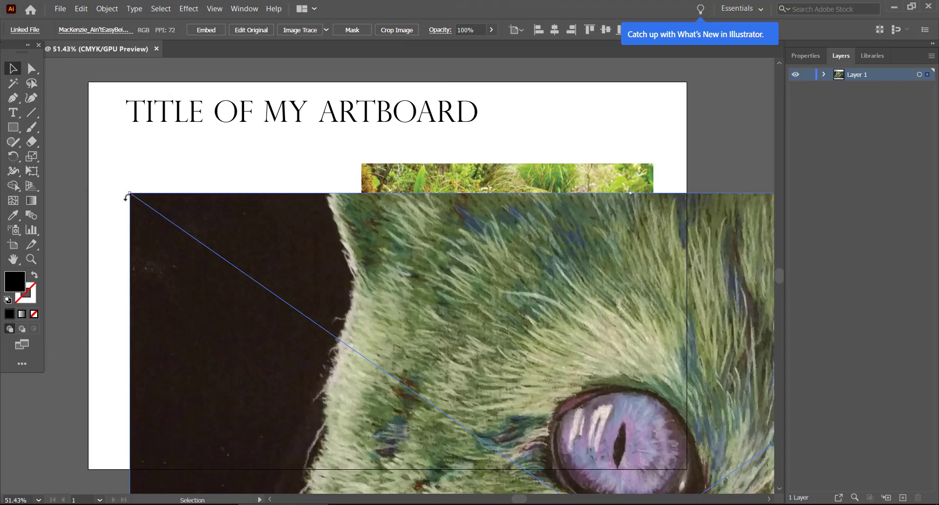
{"action": "left_click_drag", "start_coordinate": [130, 193], "coordinate": [294, 320]}
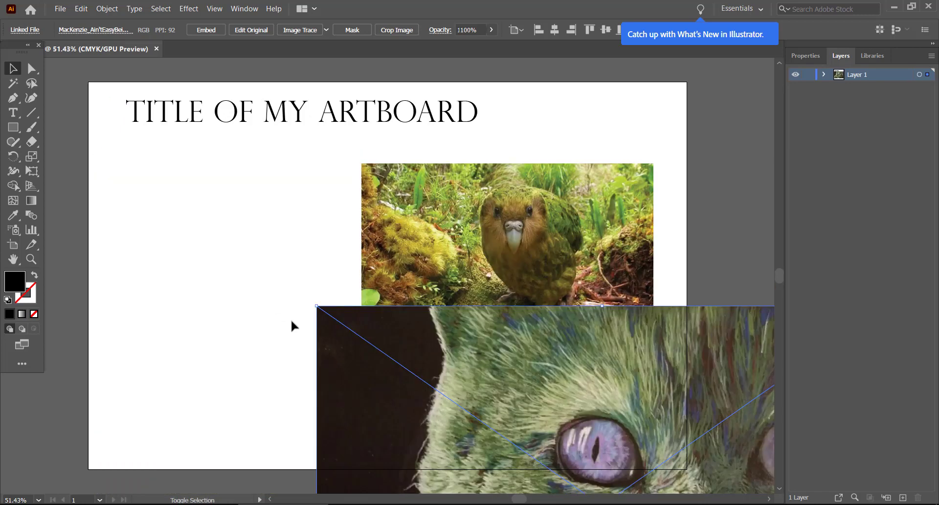
{"action": "left_click_drag", "start_coordinate": [418, 366], "coordinate": [208, 208]}
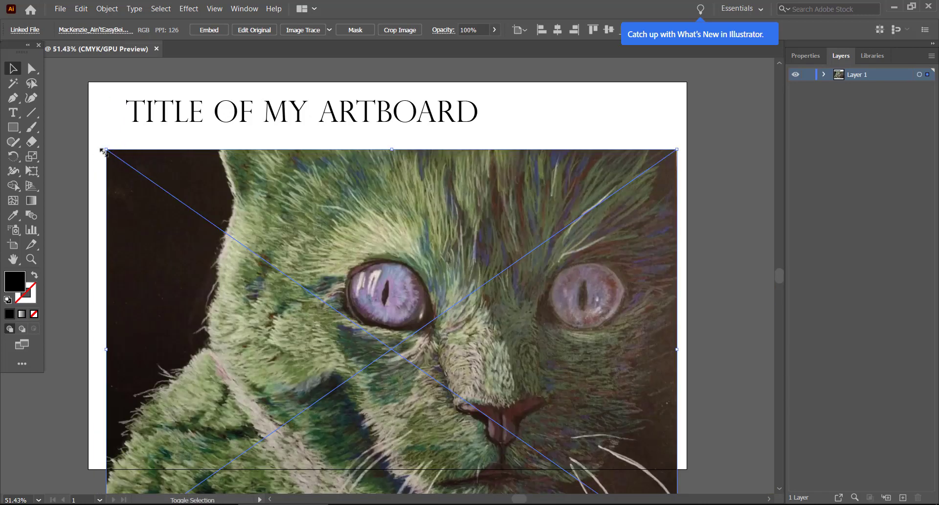
{"action": "left_click_drag", "start_coordinate": [106, 150], "coordinate": [405, 356]}
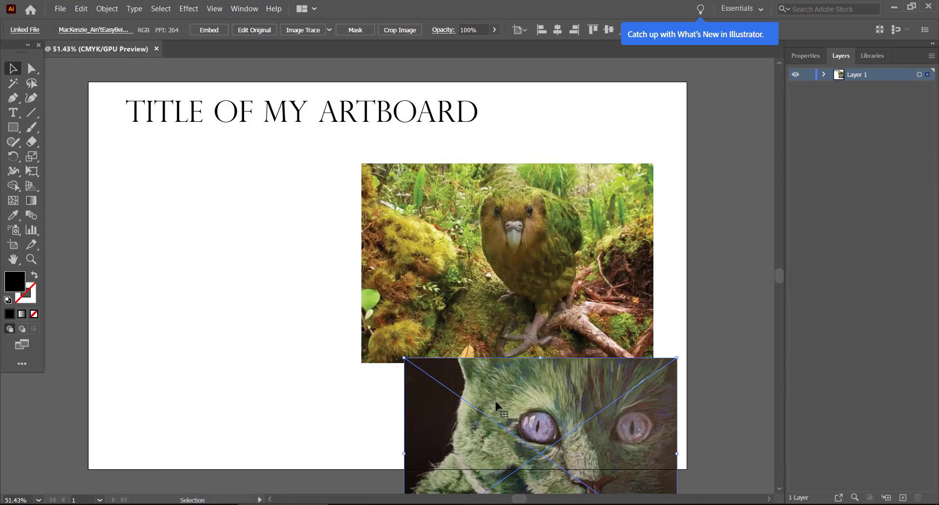
{"action": "left_click_drag", "start_coordinate": [494, 398], "coordinate": [214, 202]}
{"action": "left_click_drag", "start_coordinate": [124, 161], "coordinate": [217, 225]}
{"action": "left_click_drag", "start_coordinate": [307, 299], "coordinate": [401, 378]}
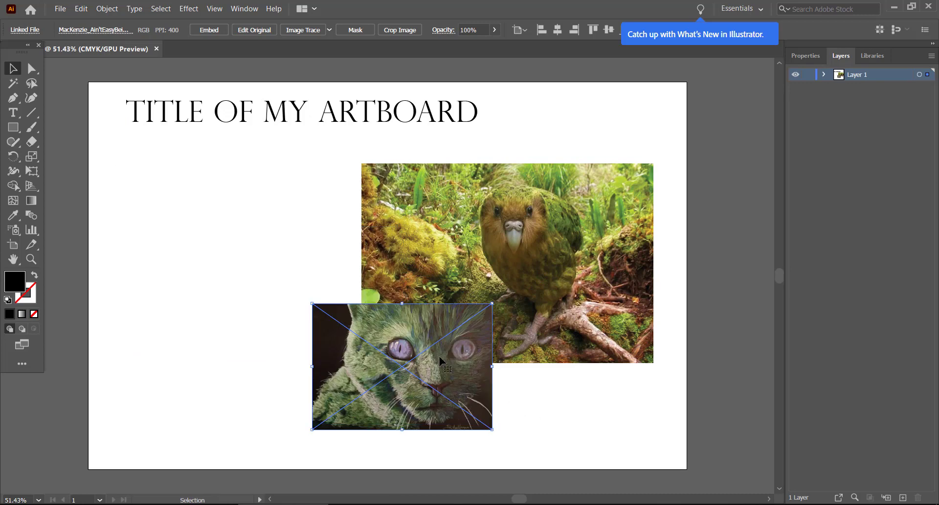
{"action": "left_click", "coordinate": [249, 318]}
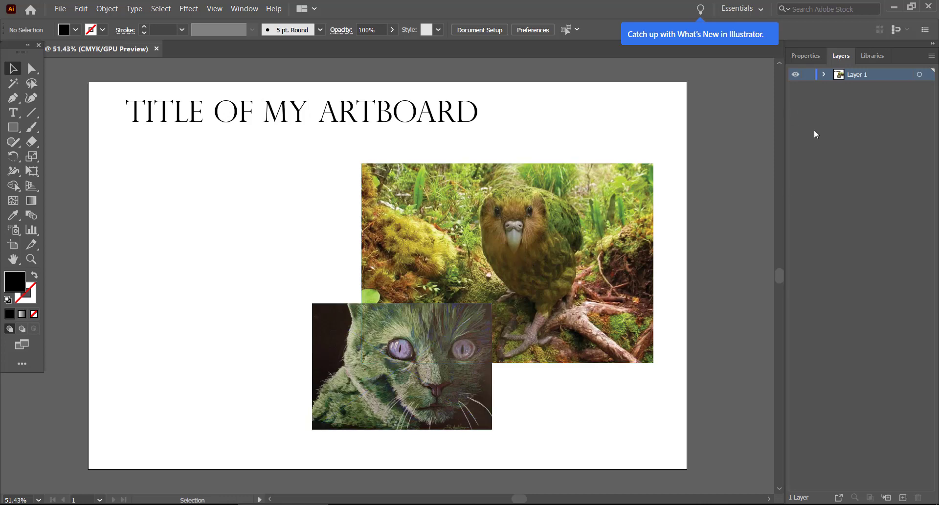
In Layer 1, move the cat's <Linked File> row below the kakapo <Image> row.
{"action": "left_click", "coordinate": [824, 74]}
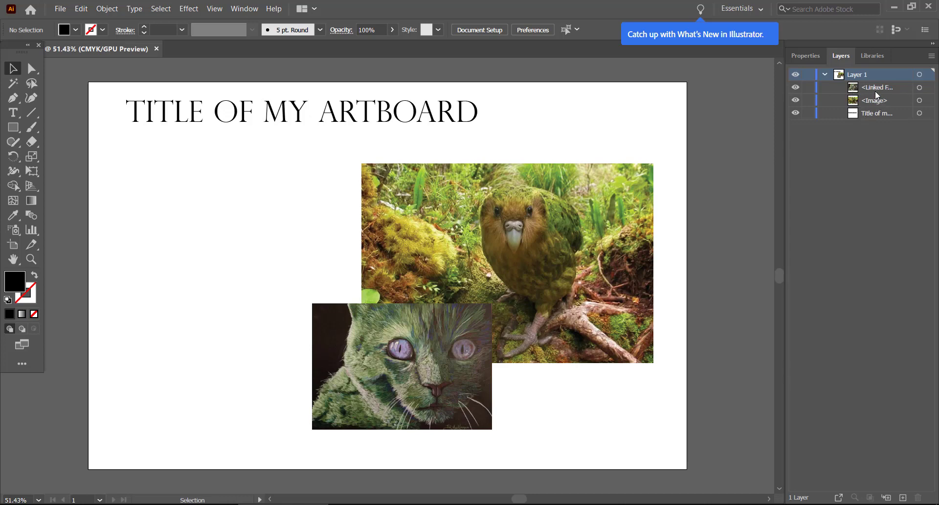
{"action": "left_click_drag", "start_coordinate": [874, 87], "coordinate": [875, 106]}
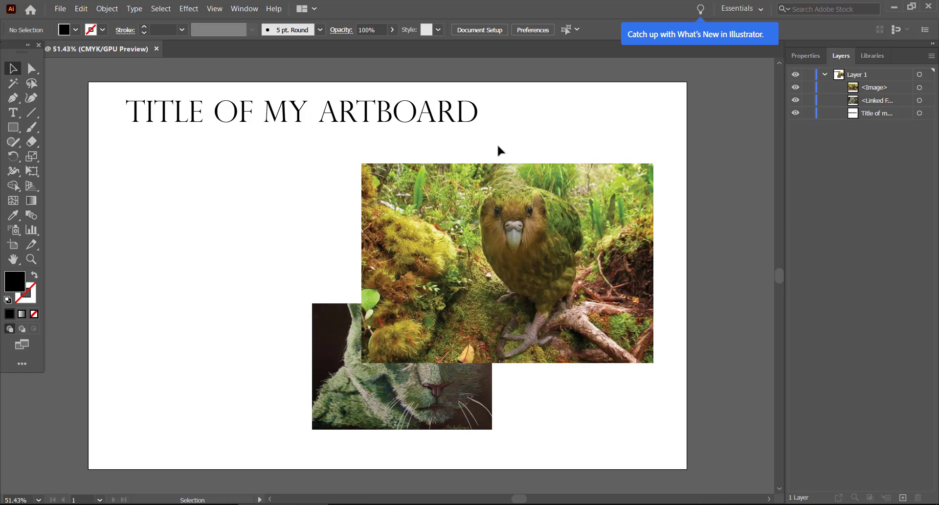
Draw a gray band across the artboard's top and send it behind the title.
{"action": "left_click", "coordinate": [16, 127]}
{"action": "left_click_drag", "start_coordinate": [88, 83], "coordinate": [686, 161]}
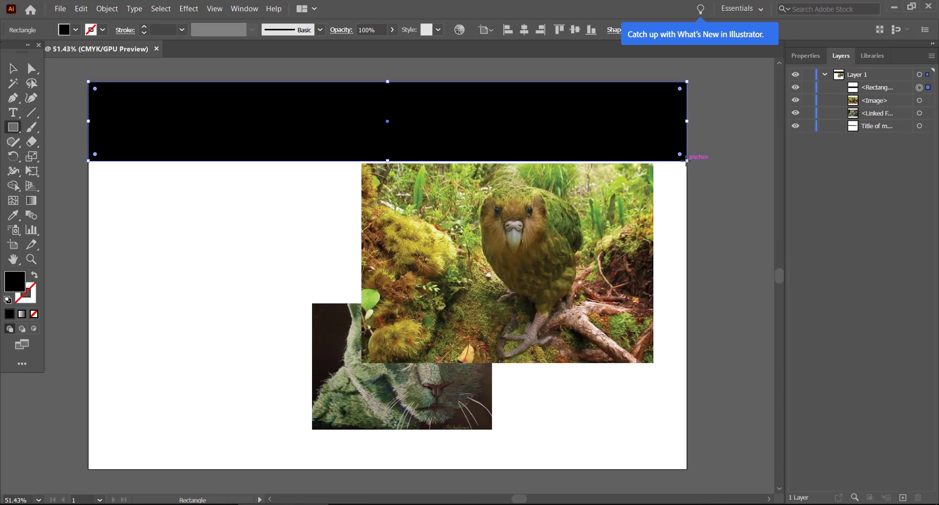
{"action": "left_click", "coordinate": [76, 29]}
{"action": "left_click", "coordinate": [69, 86]}
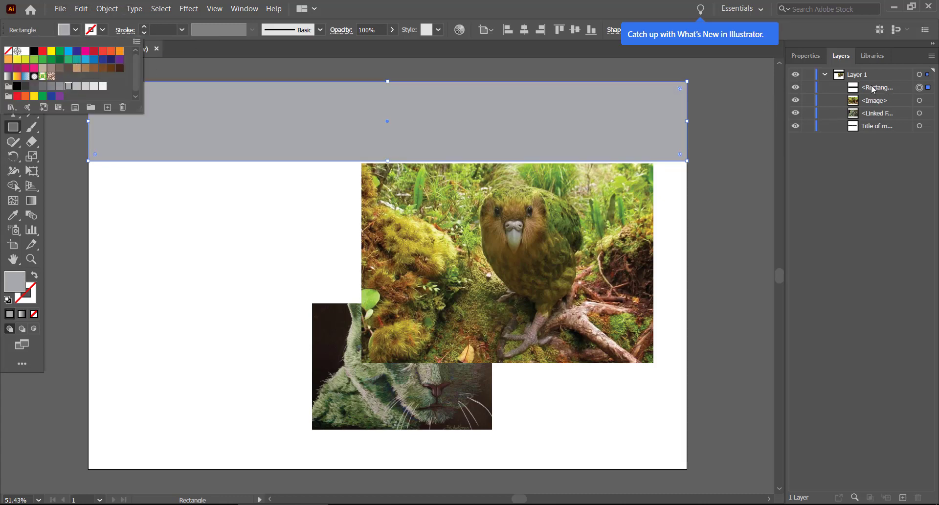
{"action": "left_click", "coordinate": [873, 88]}
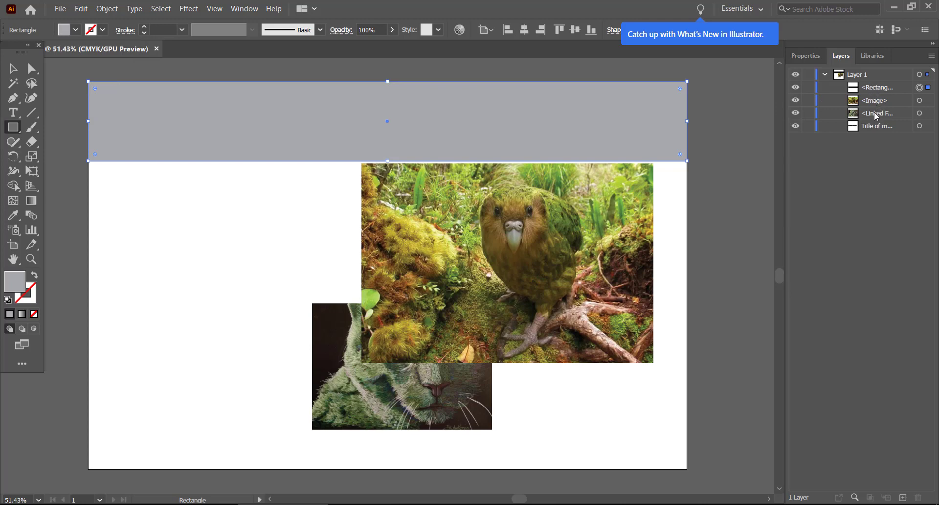
{"action": "left_click_drag", "start_coordinate": [864, 91], "coordinate": [876, 131]}
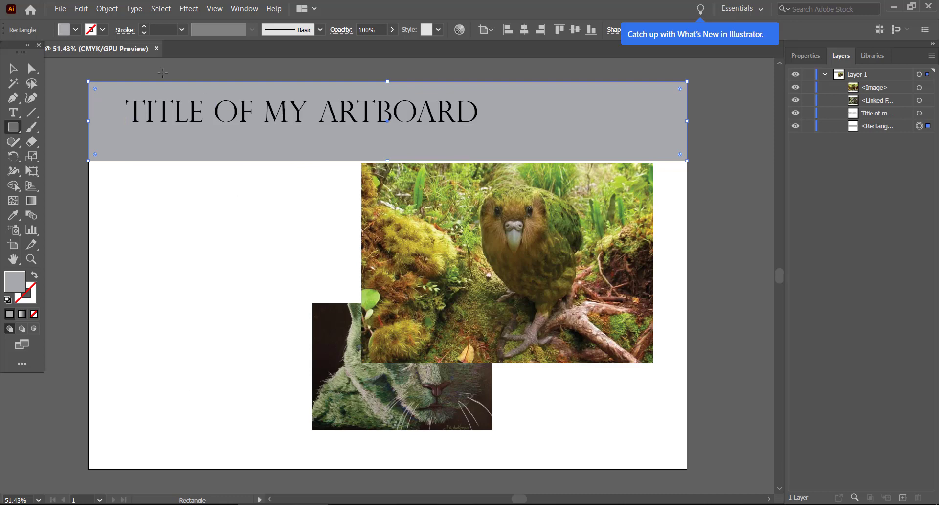
{"action": "key", "text": "v"}
{"action": "left_click", "coordinate": [181, 213]}
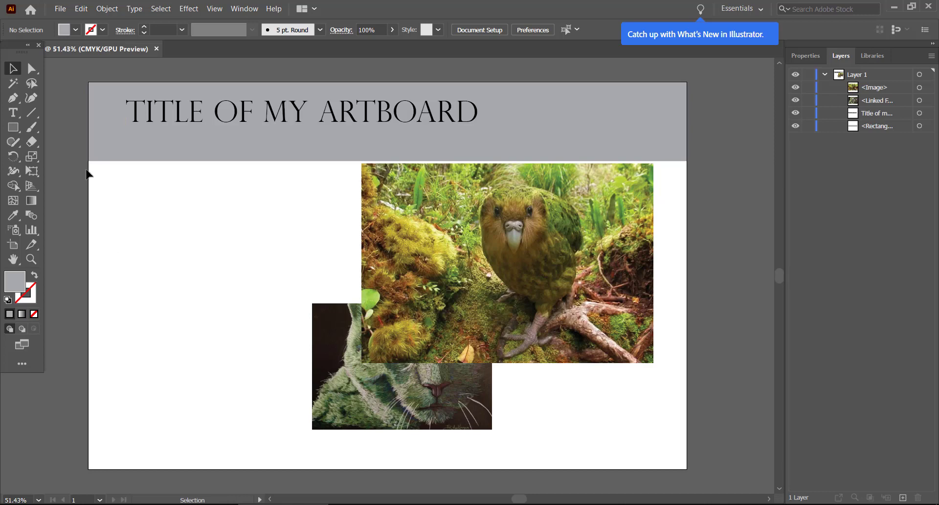
Draw a large rectangle over the lower artboard and fill it pale grey-green (BFC1B4).
{"action": "left_click", "coordinate": [13, 127]}
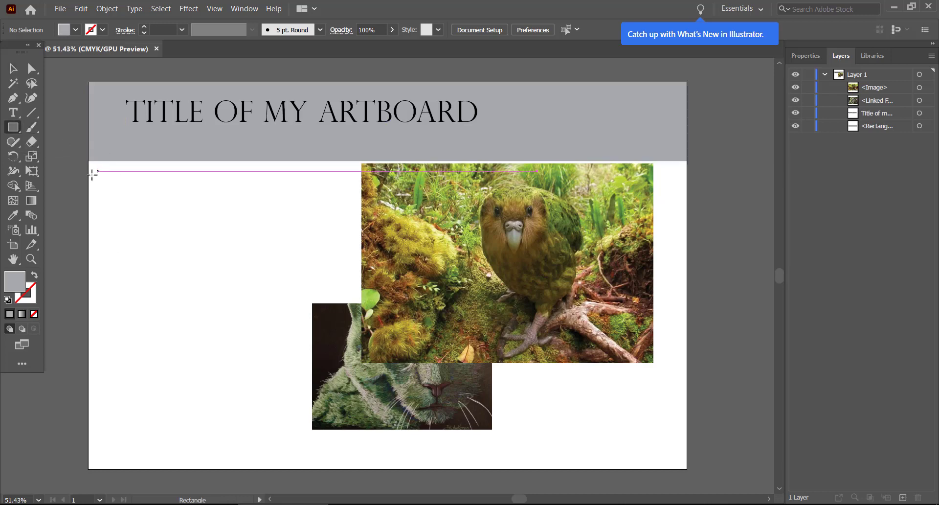
{"action": "left_click_drag", "start_coordinate": [93, 171], "coordinate": [687, 468]}
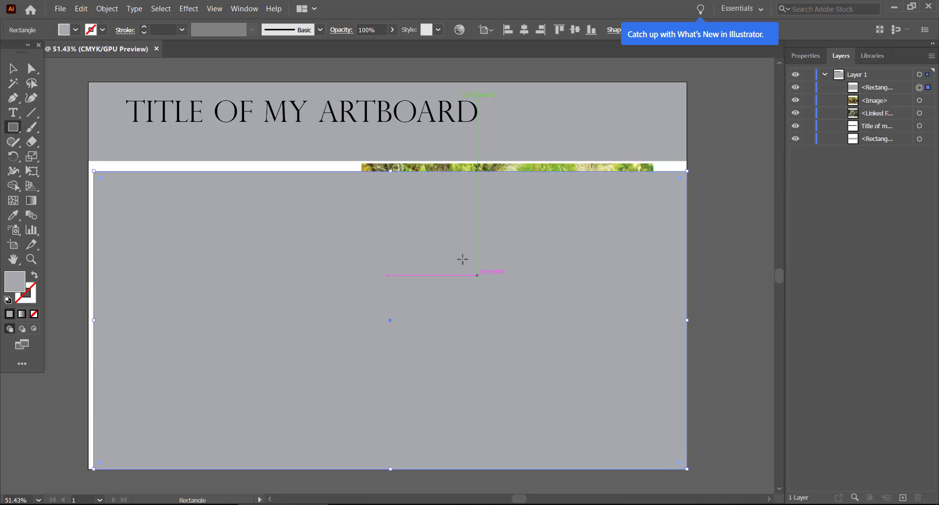
{"action": "left_click", "coordinate": [75, 30]}
{"action": "double_click", "coordinate": [12, 283]}
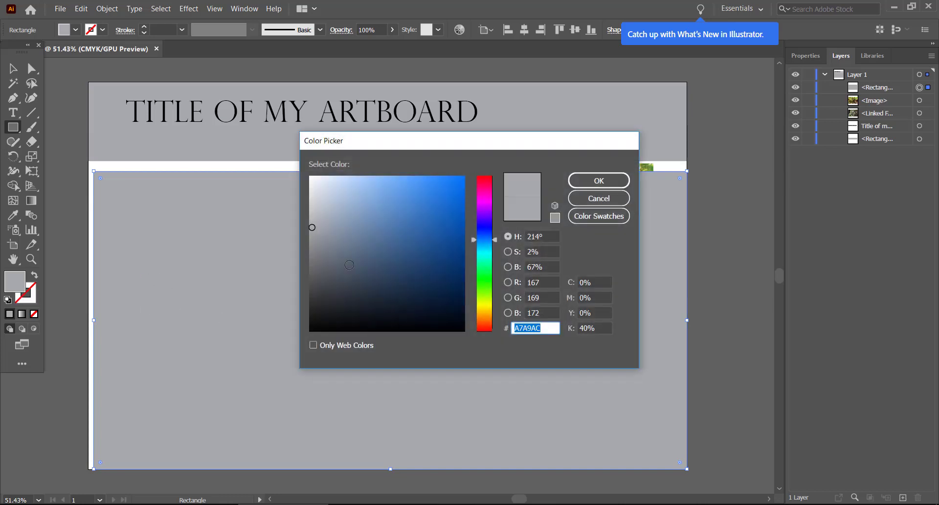
{"action": "left_click", "coordinate": [485, 301]}
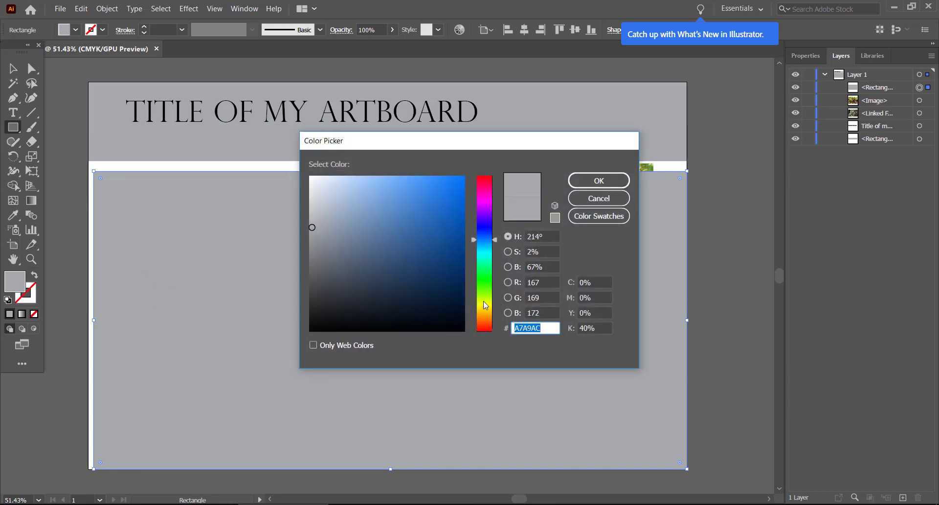
{"action": "left_click", "coordinate": [320, 214]}
{"action": "left_click", "coordinate": [599, 181]}
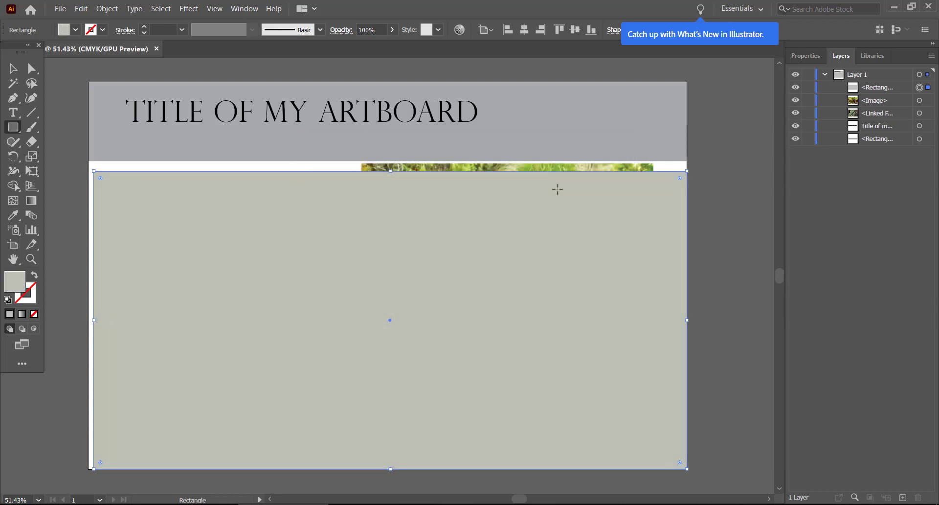
Extend the rectangle up to the title band and send it behind everything in Layer 1.
{"action": "left_click", "coordinate": [23, 125]}
{"action": "left_click_drag", "start_coordinate": [93, 171], "coordinate": [88, 161]}
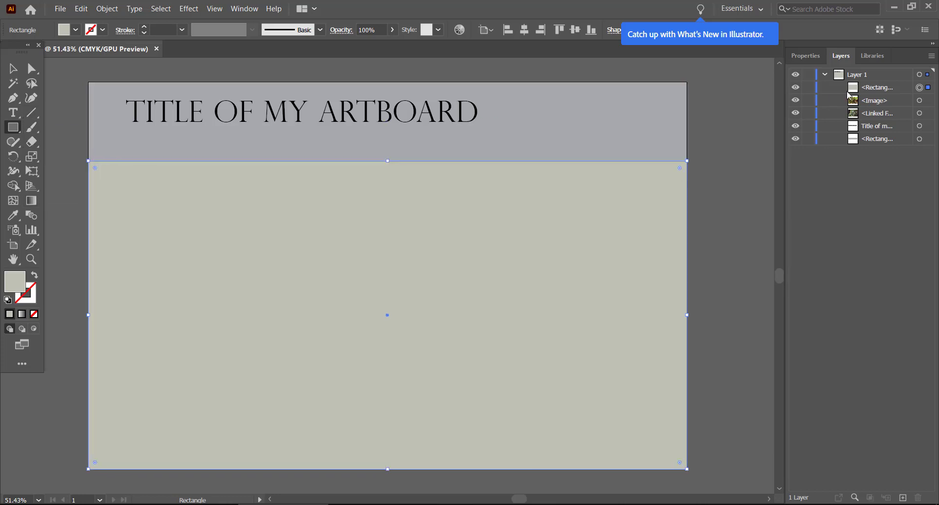
{"action": "left_click_drag", "start_coordinate": [870, 91], "coordinate": [879, 146]}
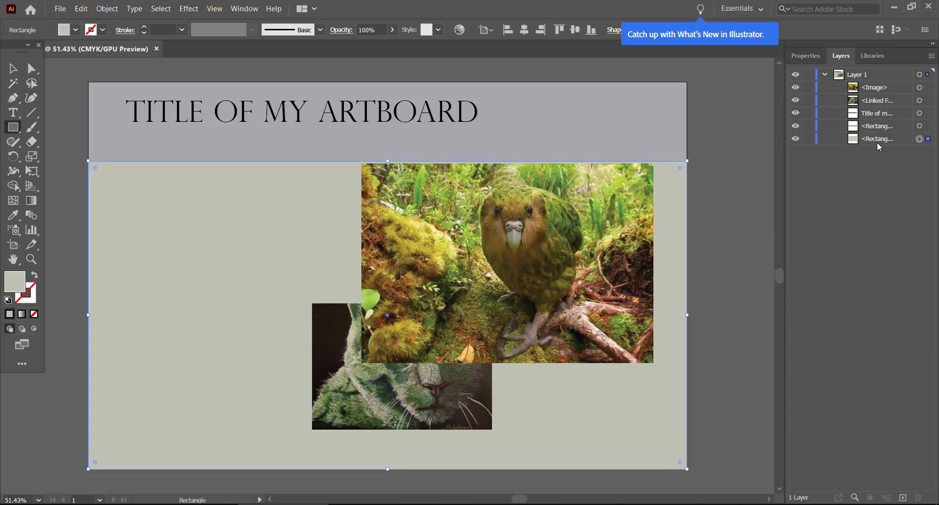
{"action": "left_click", "coordinate": [19, 74]}
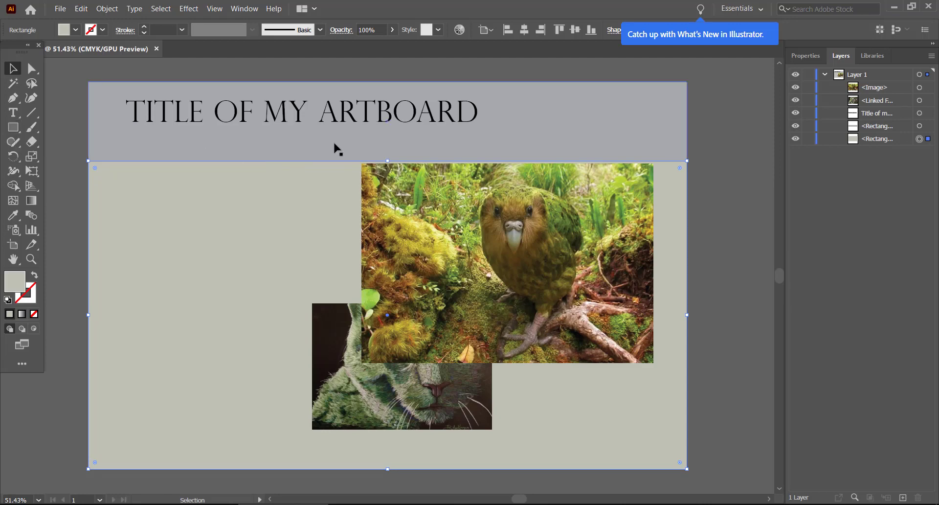
Draw a dark blue rectangle over the kakapo area and move the kakapo image above it in Layers.
{"action": "left_click", "coordinate": [14, 127]}
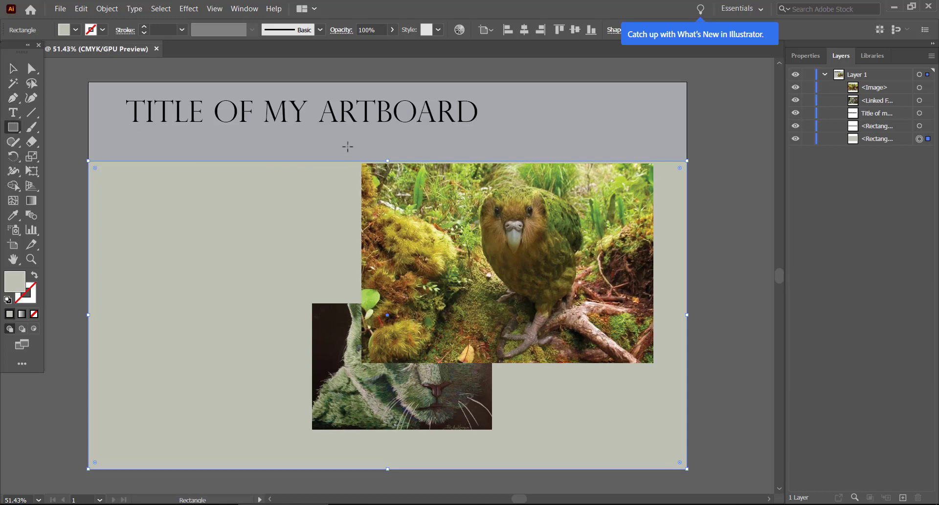
{"action": "mouse_move", "coordinate": [347, 146]}
{"action": "left_mouse_down"}
{"action": "mouse_move", "coordinate": [599, 279]}
{"action": "mouse_move", "coordinate": [642, 346]}
{"action": "left_mouse_up"}
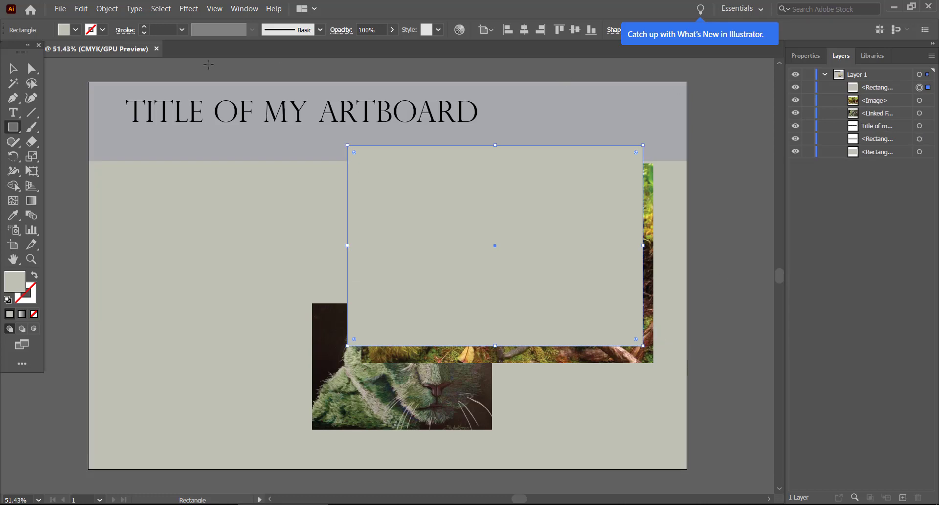
{"action": "left_click", "coordinate": [67, 31]}
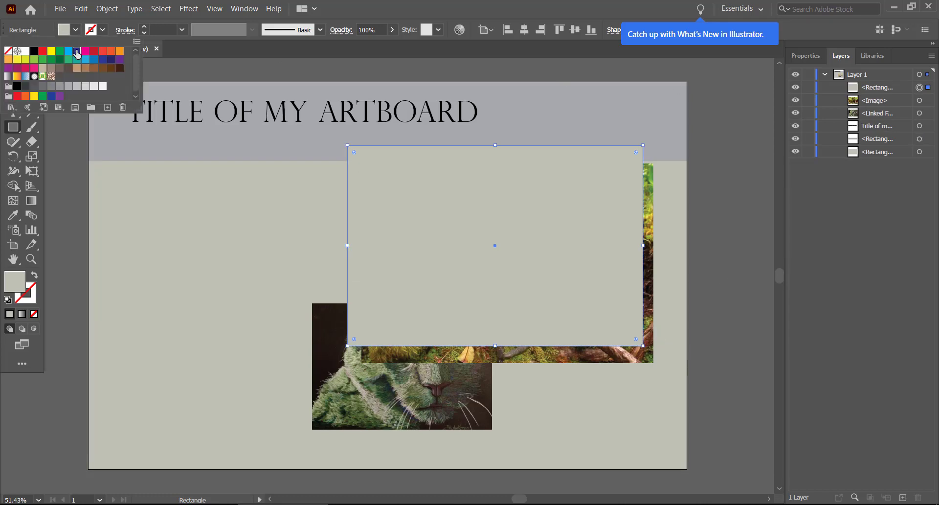
{"action": "left_click", "coordinate": [77, 51]}
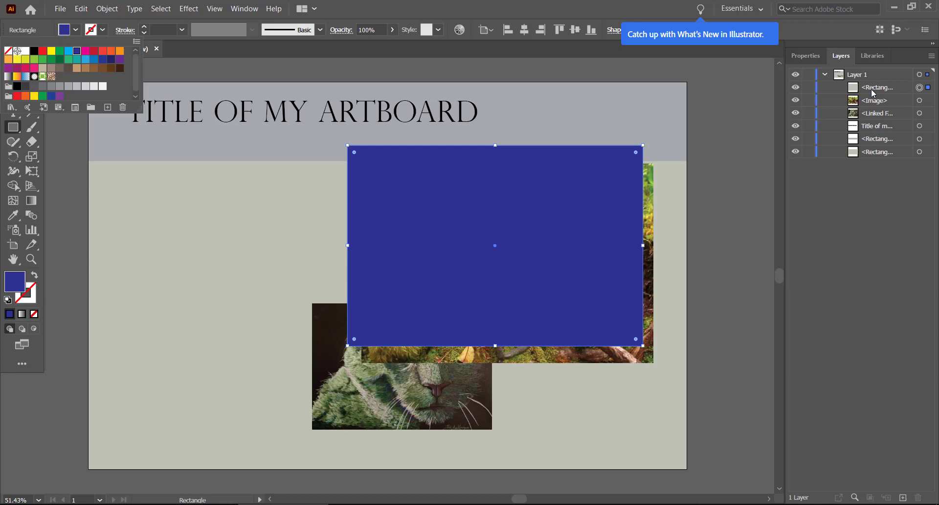
{"action": "key", "text": "Escape"}
{"action": "left_click_drag", "start_coordinate": [878, 105], "coordinate": [869, 81]}
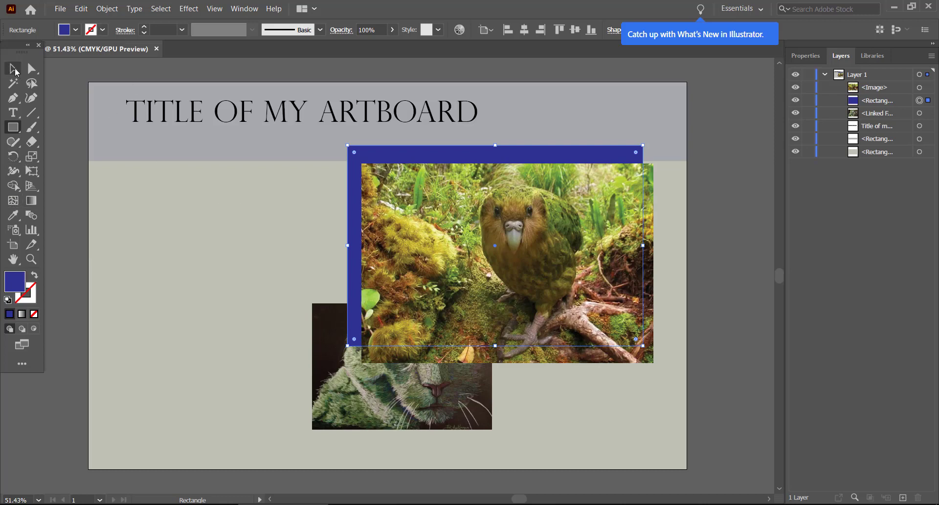
Pen the swoosh's upper edge from the left edge through the title band to the top-right corner.
{"action": "left_click", "coordinate": [13, 69]}
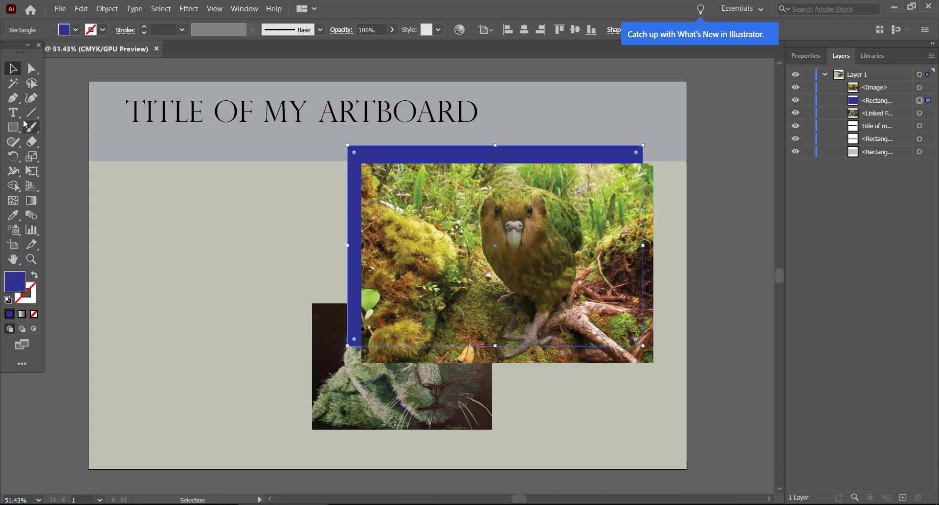
{"action": "left_click", "coordinate": [13, 98]}
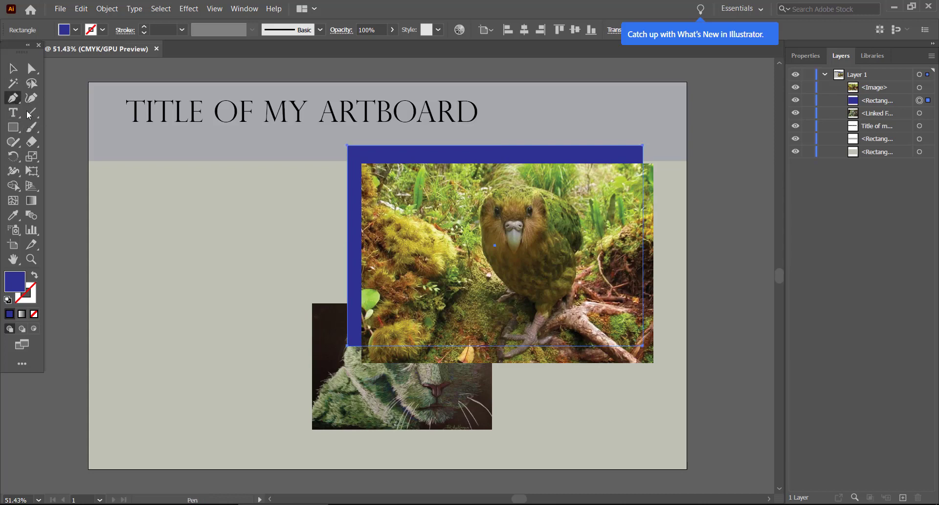
{"action": "left_click", "coordinate": [89, 241]}
{"action": "left_click_drag", "start_coordinate": [472, 142], "coordinate": [727, 151]}
{"action": "left_click", "coordinate": [472, 143]}
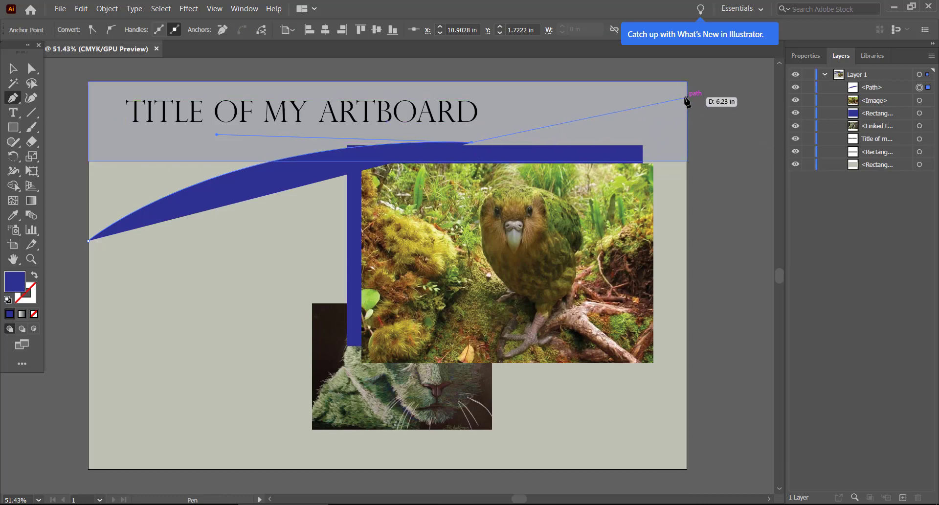
{"action": "mouse_move", "coordinate": [687, 97]}
{"action": "left_mouse_down"}
{"action": "mouse_move", "coordinate": [691, 64]}
{"action": "mouse_move", "coordinate": [694, 104]}
{"action": "left_mouse_up"}
{"action": "left_click", "coordinate": [687, 160]}
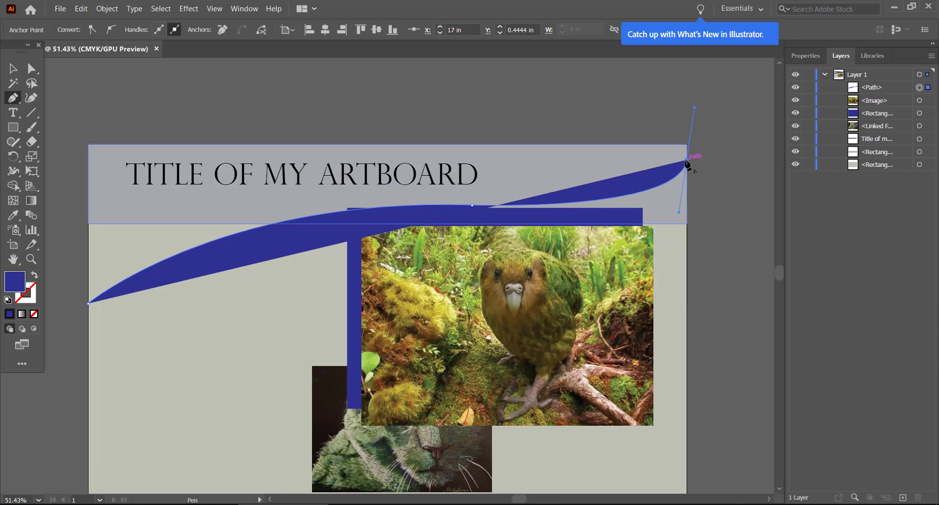
Curve the swoosh's lower edge back toward the bottom-left and close the path at its start.
{"action": "left_click", "coordinate": [687, 195]}
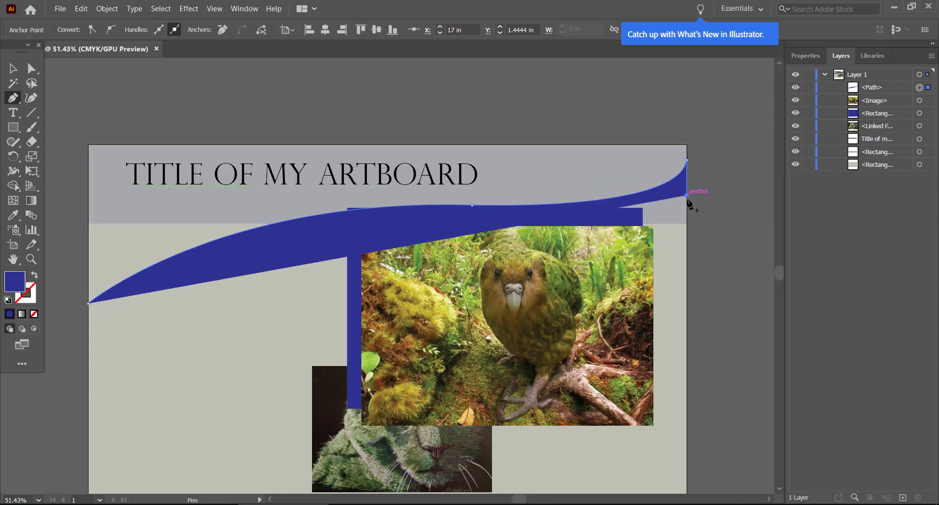
{"action": "left_click_drag", "start_coordinate": [328, 276], "coordinate": [44, 289]}
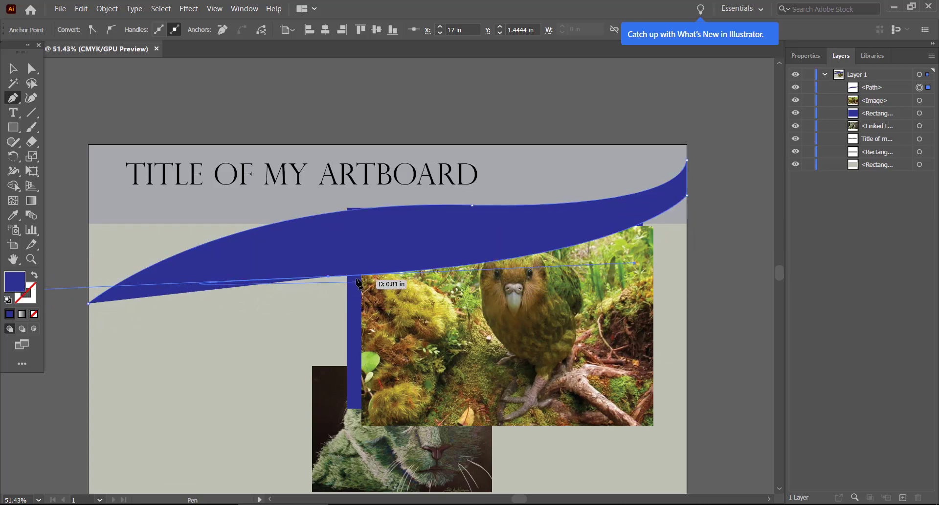
{"action": "left_click_drag", "start_coordinate": [328, 276], "coordinate": [88, 445]}
{"action": "mouse_move", "coordinate": [88, 445]}
{"action": "left_mouse_down"}
{"action": "mouse_move", "coordinate": [87, 494]}
{"action": "mouse_move", "coordinate": [85, 460]}
{"action": "left_mouse_up"}
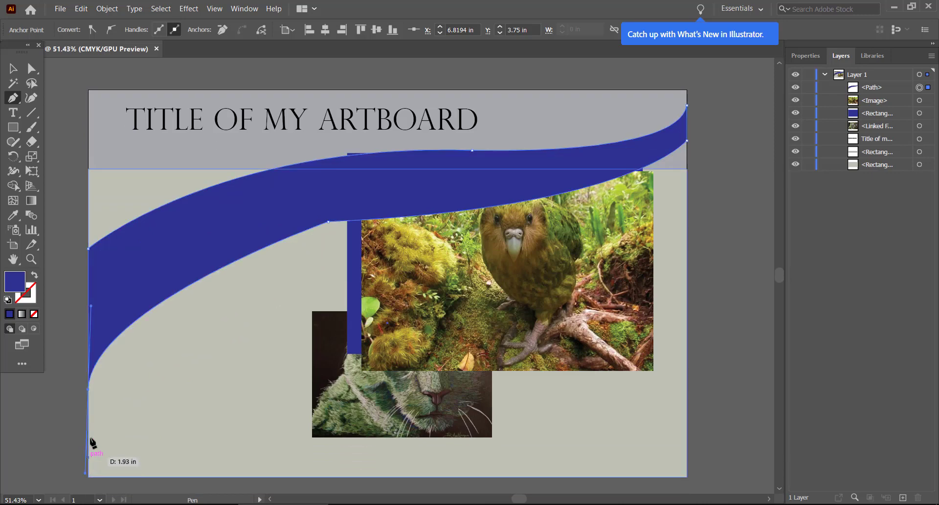
{"action": "left_click", "coordinate": [88, 389]}
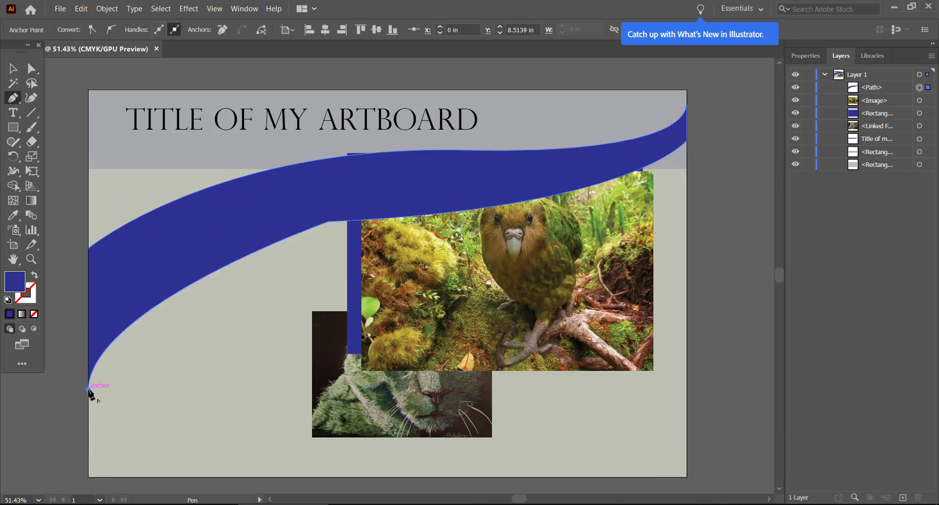
{"action": "left_click", "coordinate": [89, 248]}
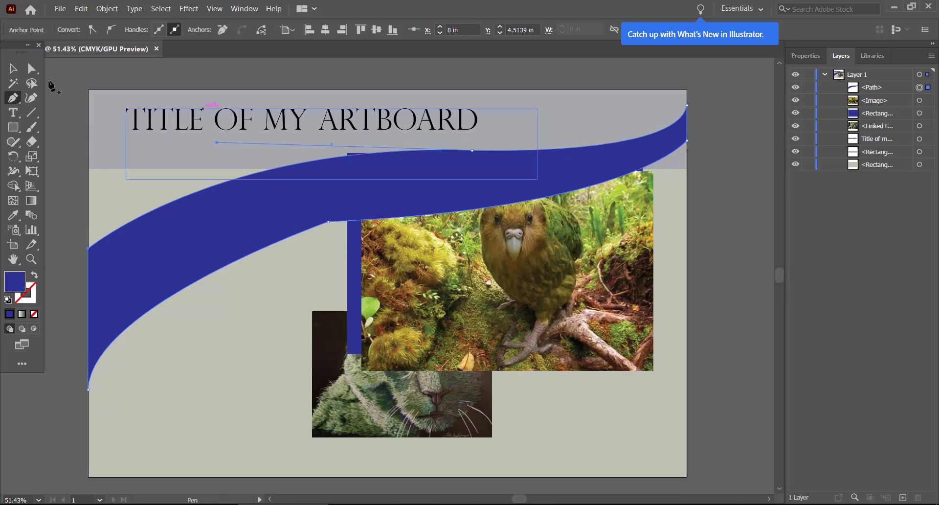
Pull the swoosh's lower-edge anchor up and right, undoing an accidental shift of the shape.
{"action": "left_click", "coordinate": [31, 69]}
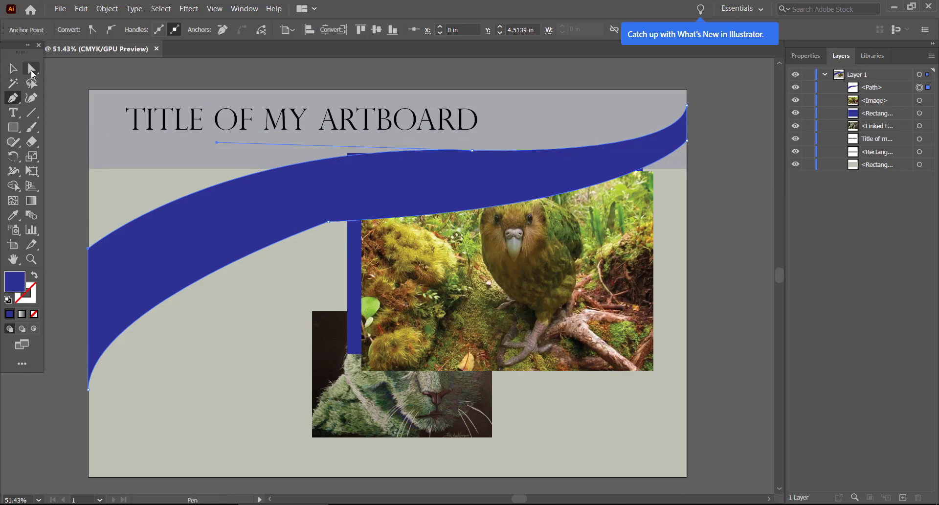
{"action": "left_click", "coordinate": [329, 223]}
{"action": "left_click_drag", "start_coordinate": [329, 223], "coordinate": [360, 210]}
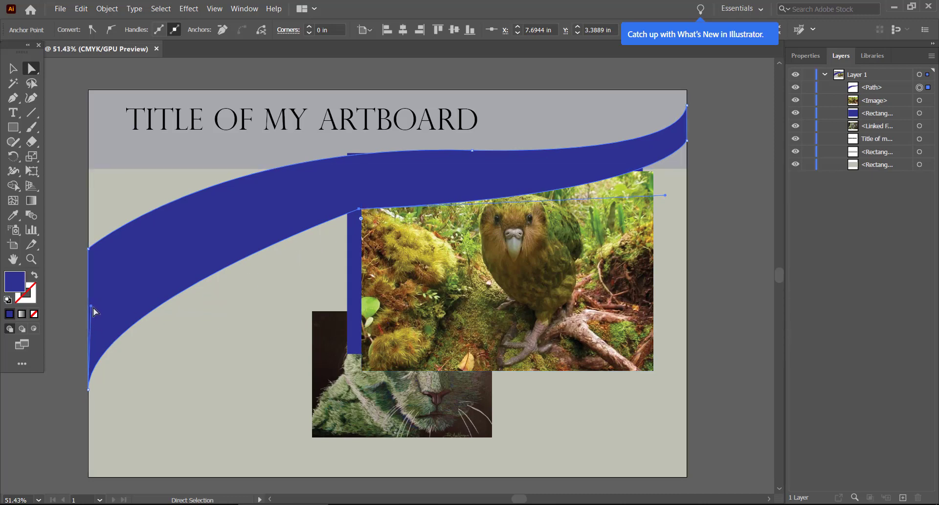
{"action": "left_click_drag", "start_coordinate": [93, 306], "coordinate": [97, 309]}
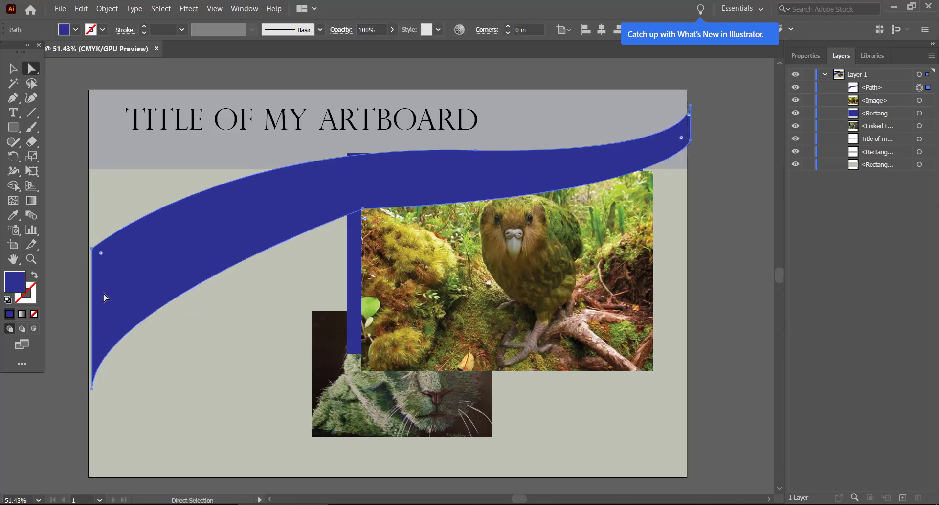
{"action": "key", "text": "ctrl+z"}
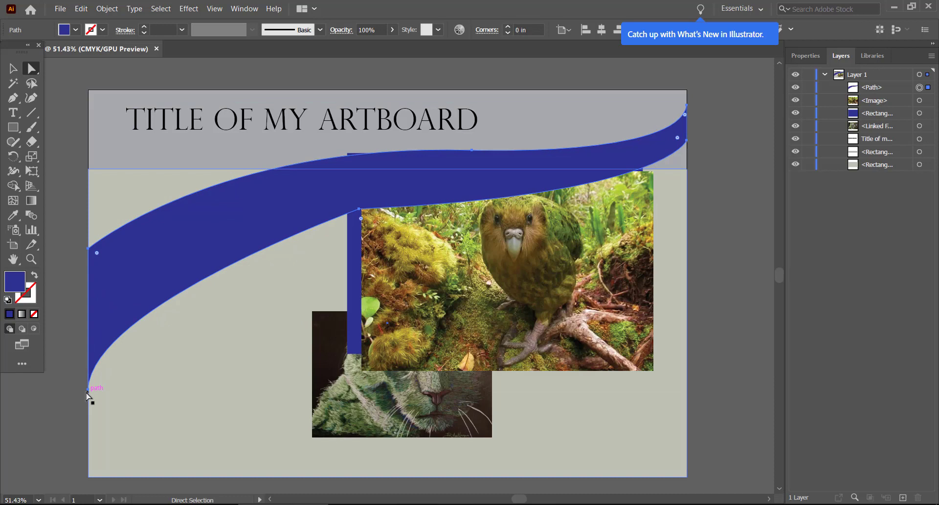
Extend a curve handle from the swoosh's lower-left anchor to smooth its sweep.
{"action": "left_click", "coordinate": [89, 391]}
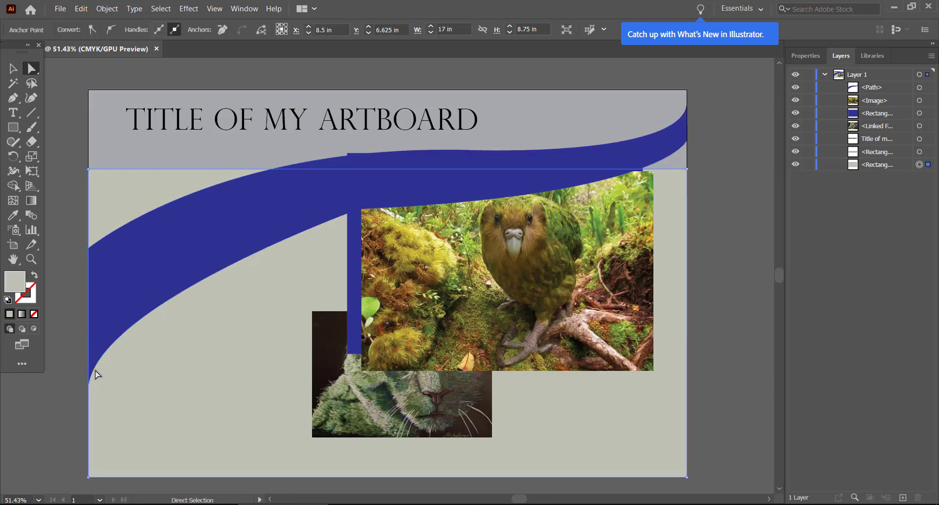
{"action": "left_click", "coordinate": [95, 371]}
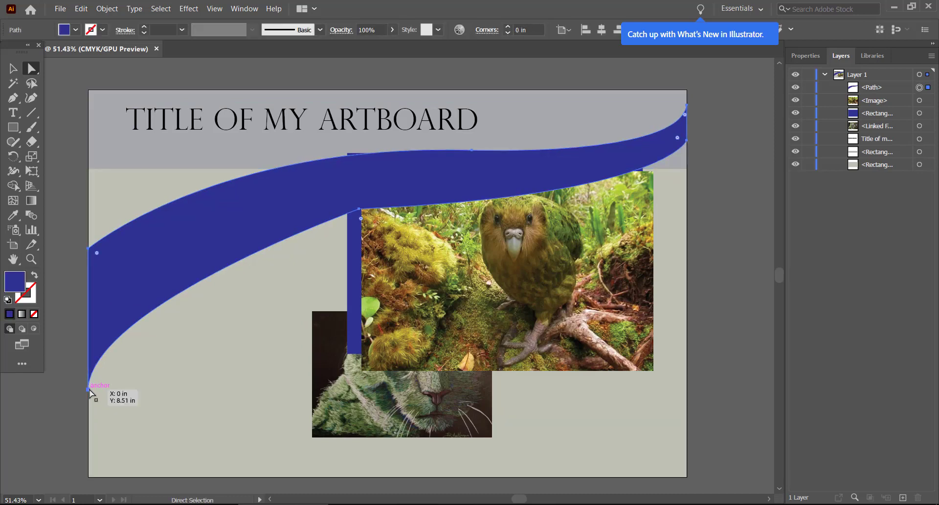
{"action": "left_click", "coordinate": [89, 389]}
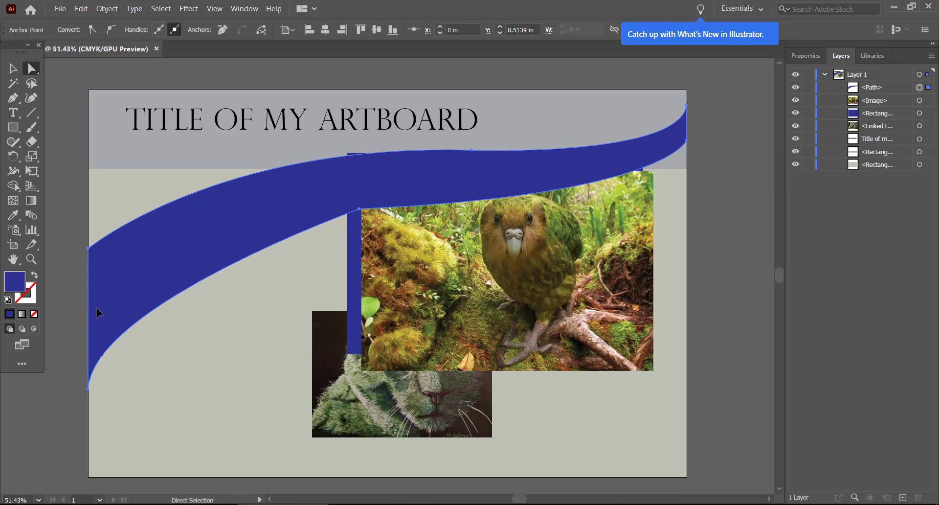
{"action": "left_click_drag", "start_coordinate": [97, 308], "coordinate": [93, 305]}
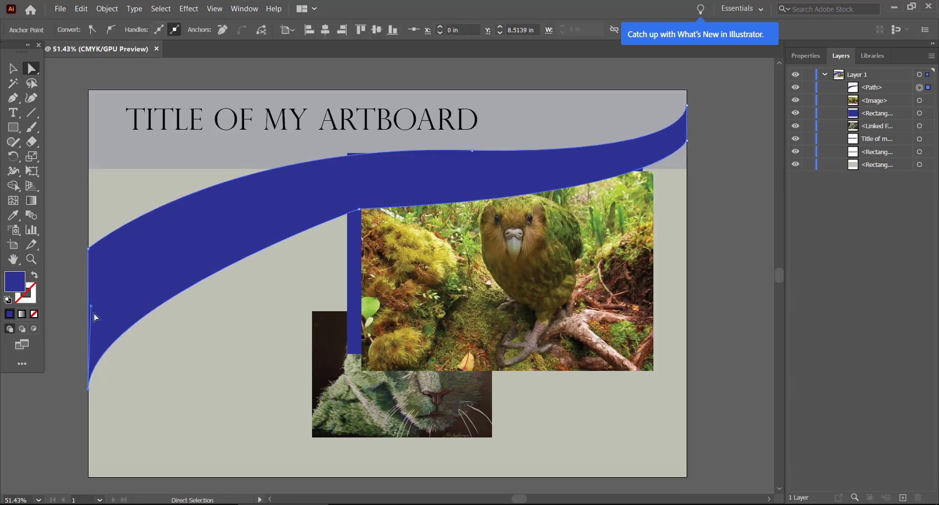
{"action": "left_click_drag", "start_coordinate": [92, 306], "coordinate": [212, 223]}
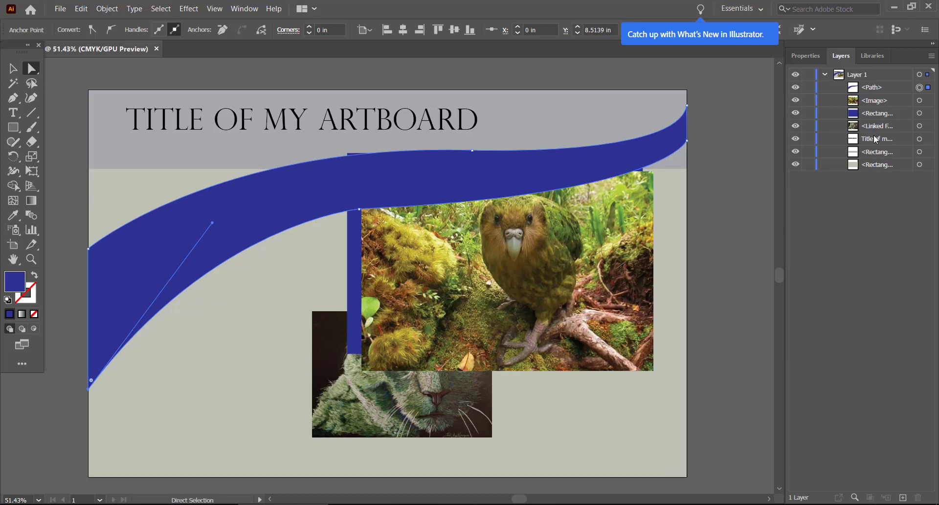
Stack the kakapo image and blue rectangle above the swoosh path in Layers.
{"action": "left_click", "coordinate": [881, 103]}
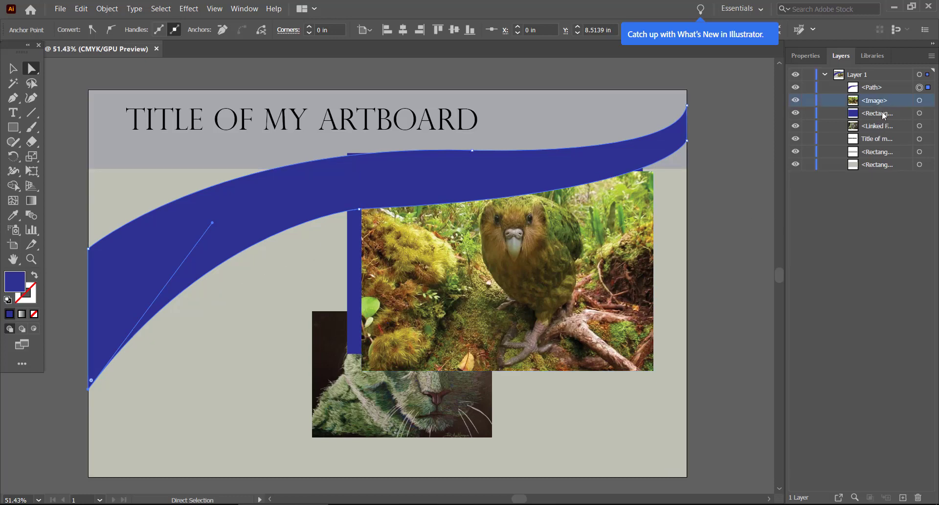
{"action": "left_click", "coordinate": [883, 112], "text": "shift"}
{"action": "left_click_drag", "start_coordinate": [880, 105], "coordinate": [872, 83]}
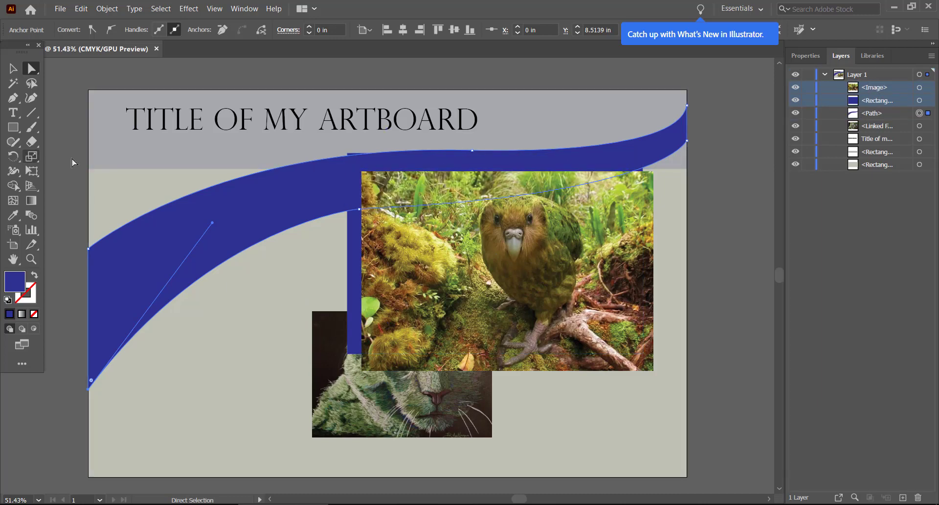
Deselect everything and move the cat image to the top of the stacking order.
{"action": "left_click", "coordinate": [12, 69]}
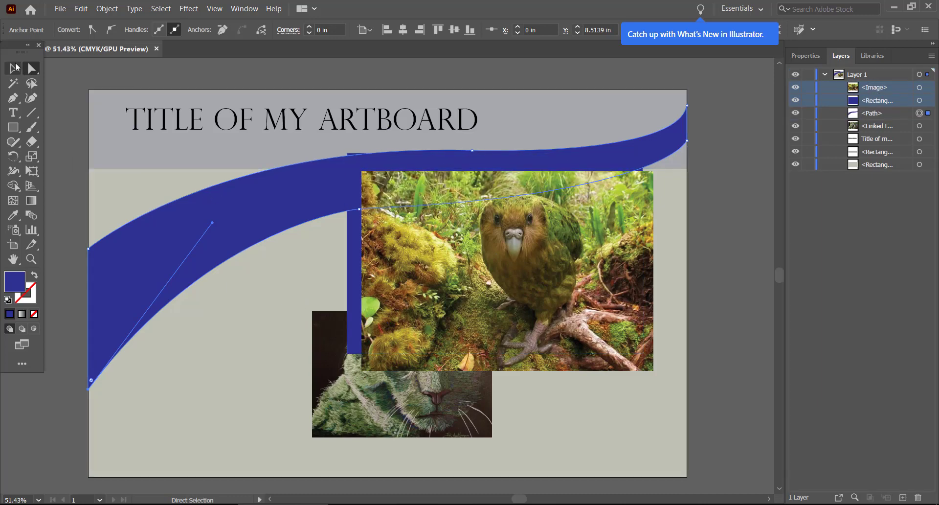
{"action": "left_click", "coordinate": [52, 113]}
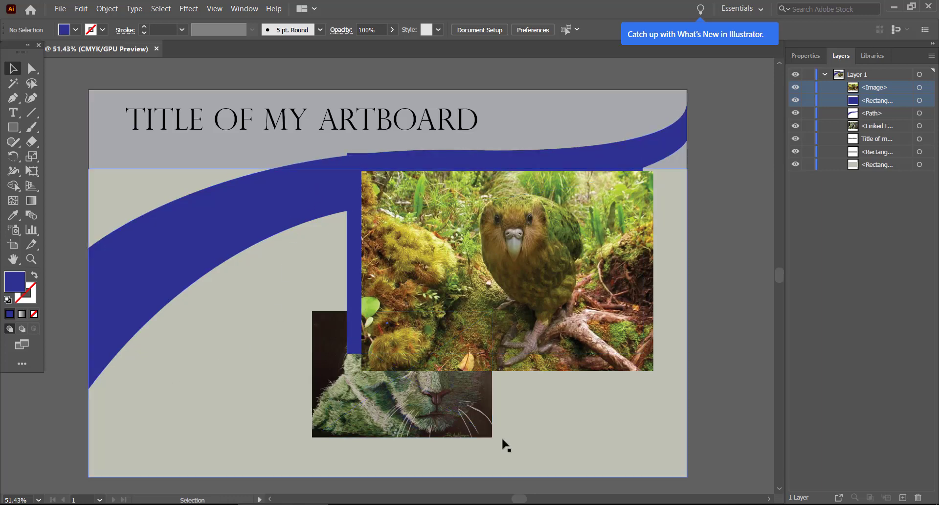
{"action": "left_click_drag", "start_coordinate": [879, 129], "coordinate": [871, 87]}
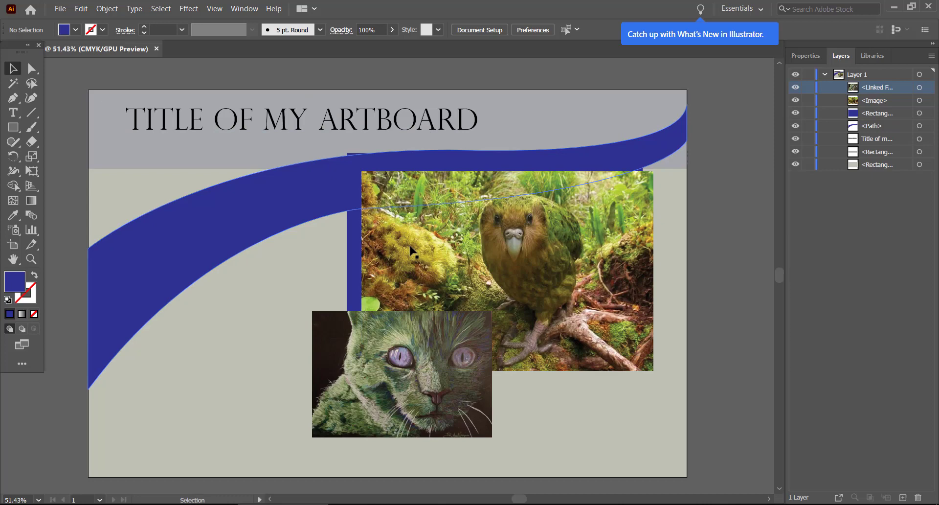
{"action": "left_click", "coordinate": [63, 12]}
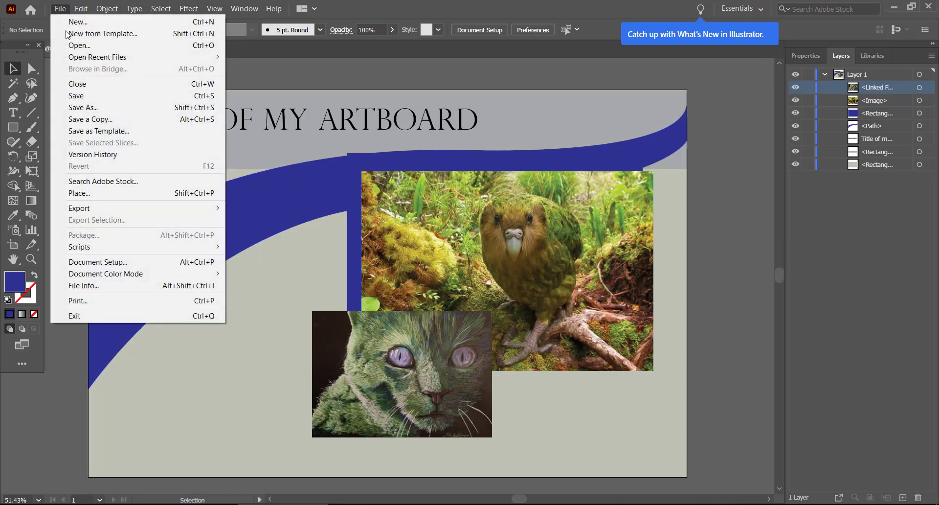
{"action": "left_click", "coordinate": [90, 107]}
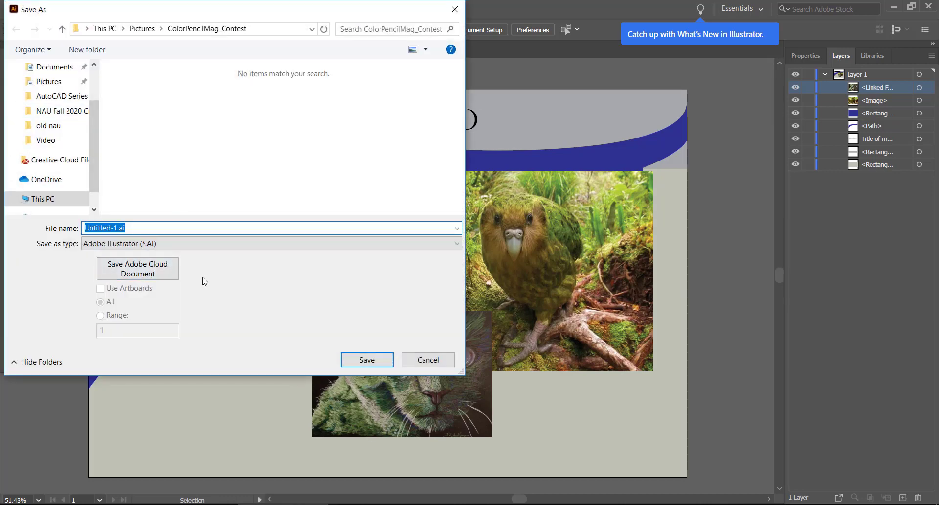
{"action": "left_click", "coordinate": [236, 247]}
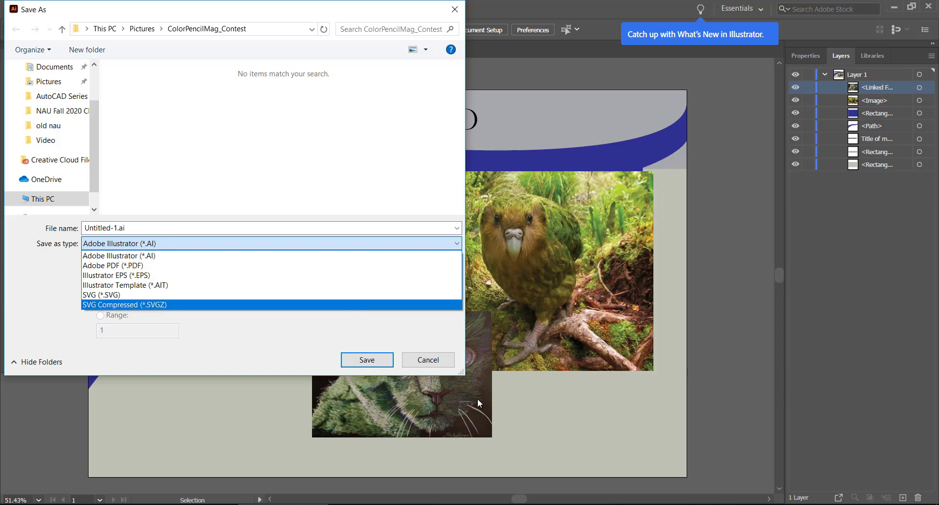
{"action": "left_click", "coordinate": [435, 369]}
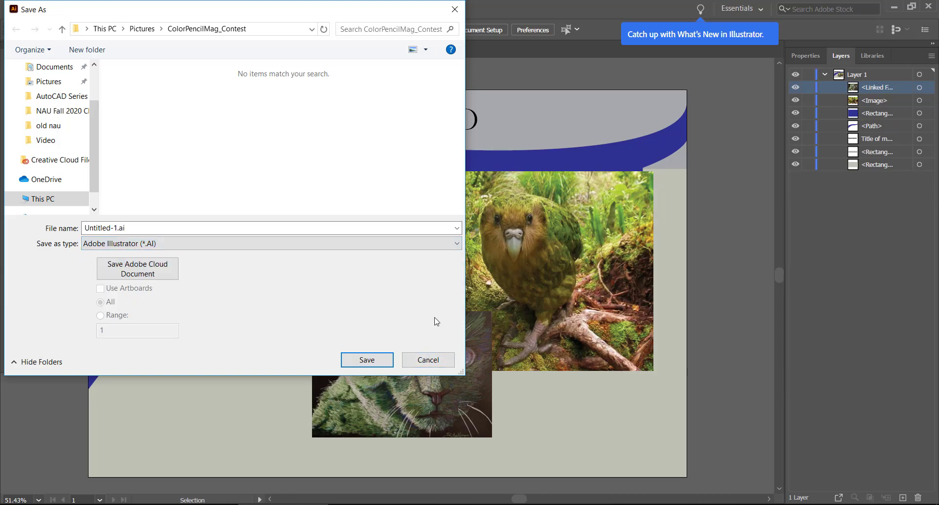
{"action": "left_click", "coordinate": [427, 358]}
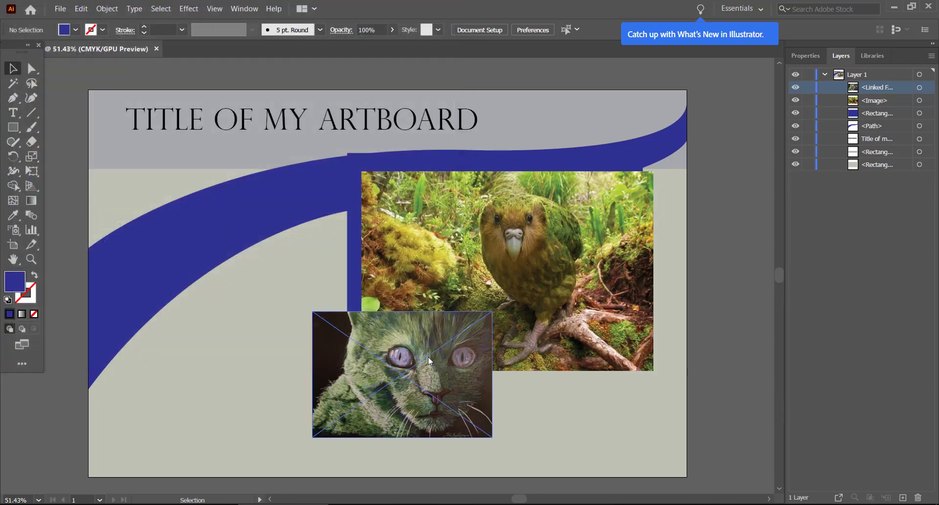
Open Export As with JPEG (*.JPG) format for Untitled-1.jpg, then close it without exporting.
{"action": "left_click", "coordinate": [58, 7]}
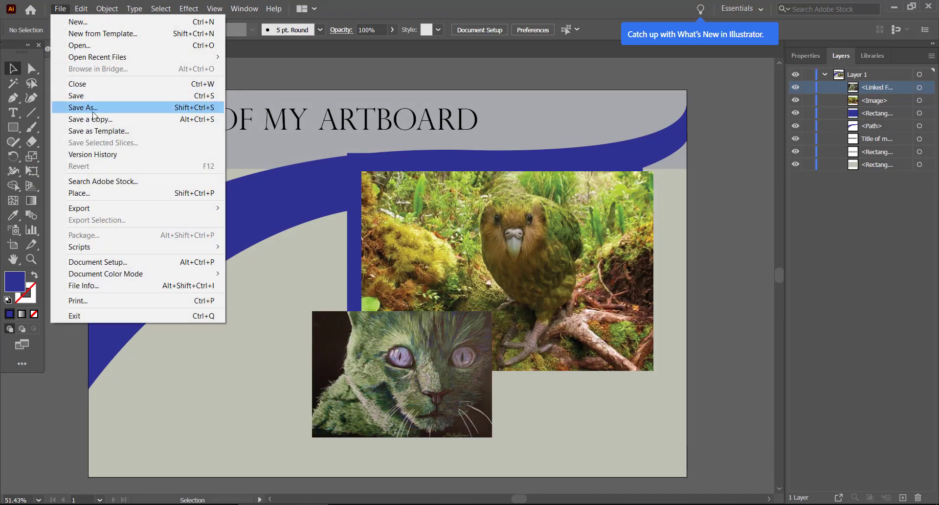
{"action": "mouse_move", "coordinate": [132, 213]}
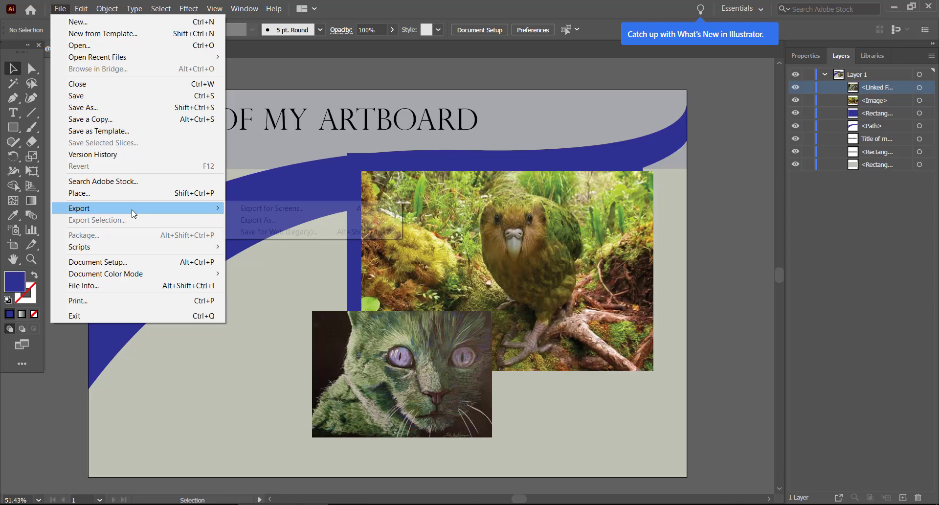
{"action": "left_click", "coordinate": [253, 220]}
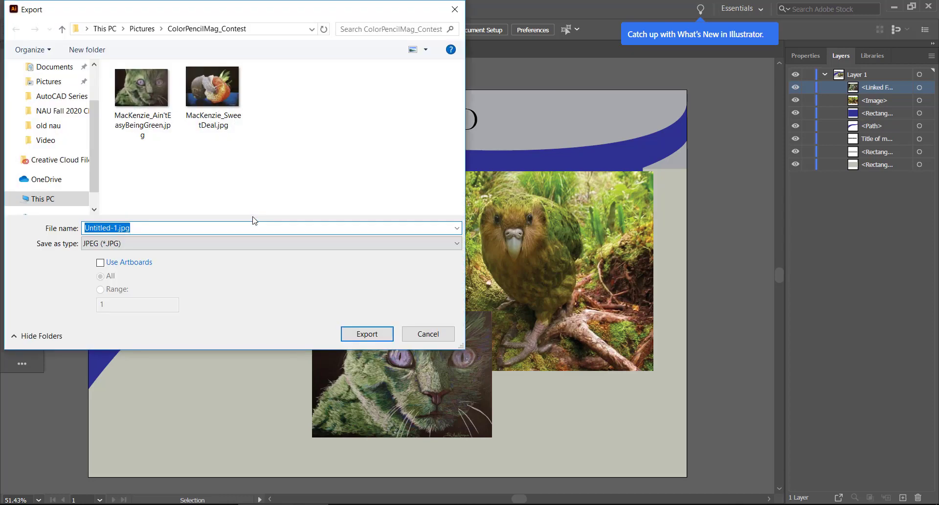
{"action": "left_click", "coordinate": [193, 243]}
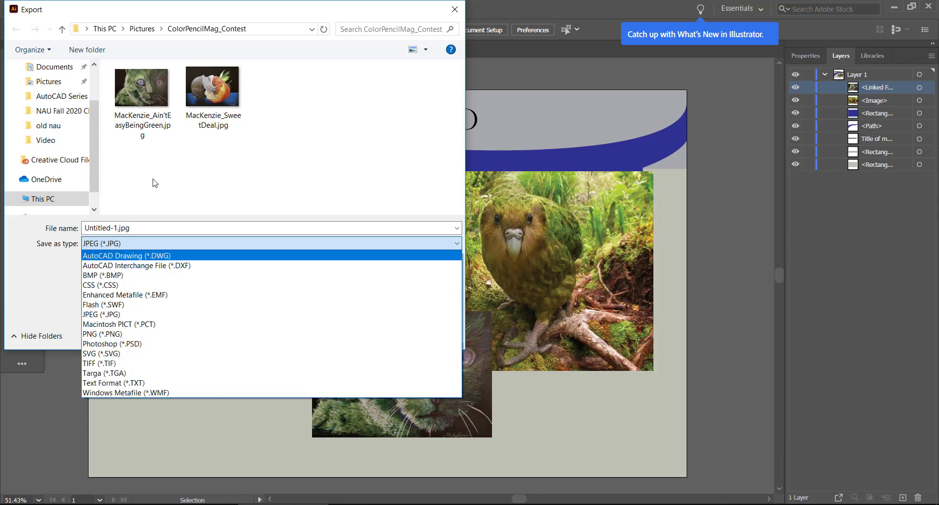
{"action": "left_click", "coordinate": [213, 220]}
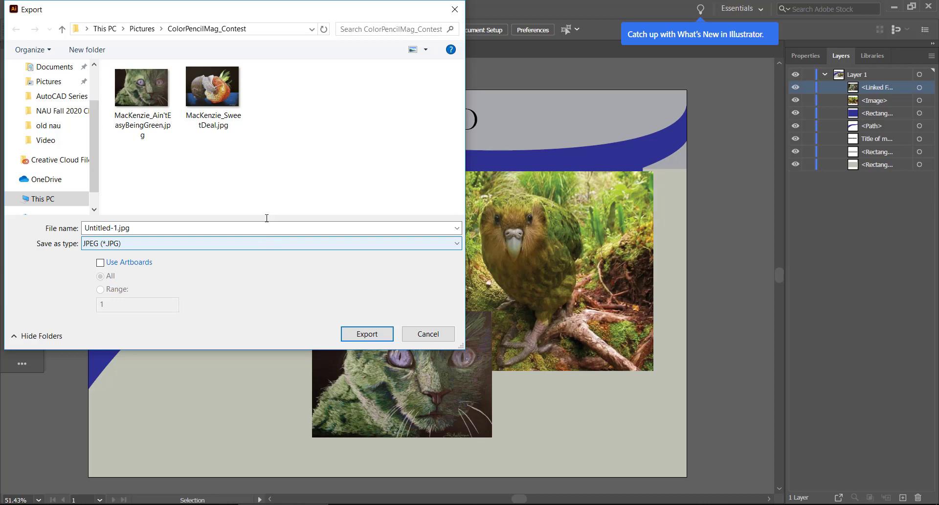
{"action": "left_click", "coordinate": [419, 336]}
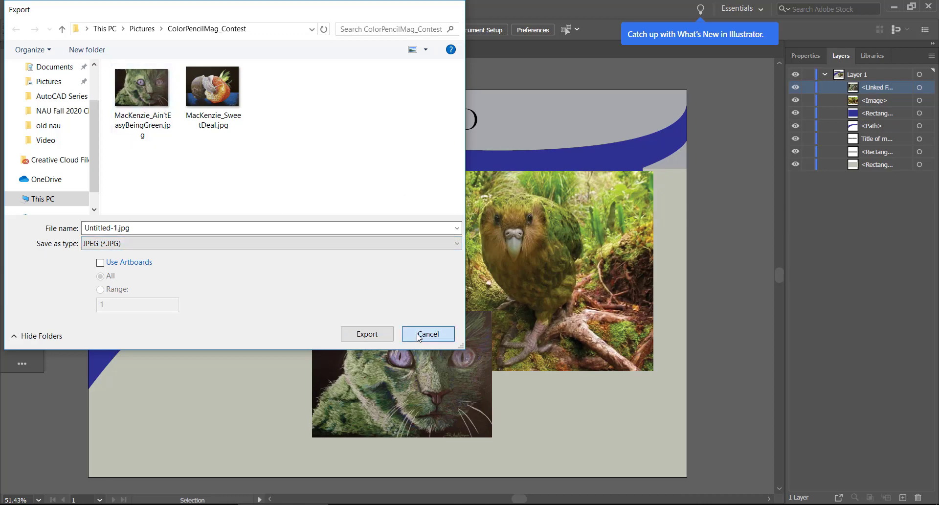